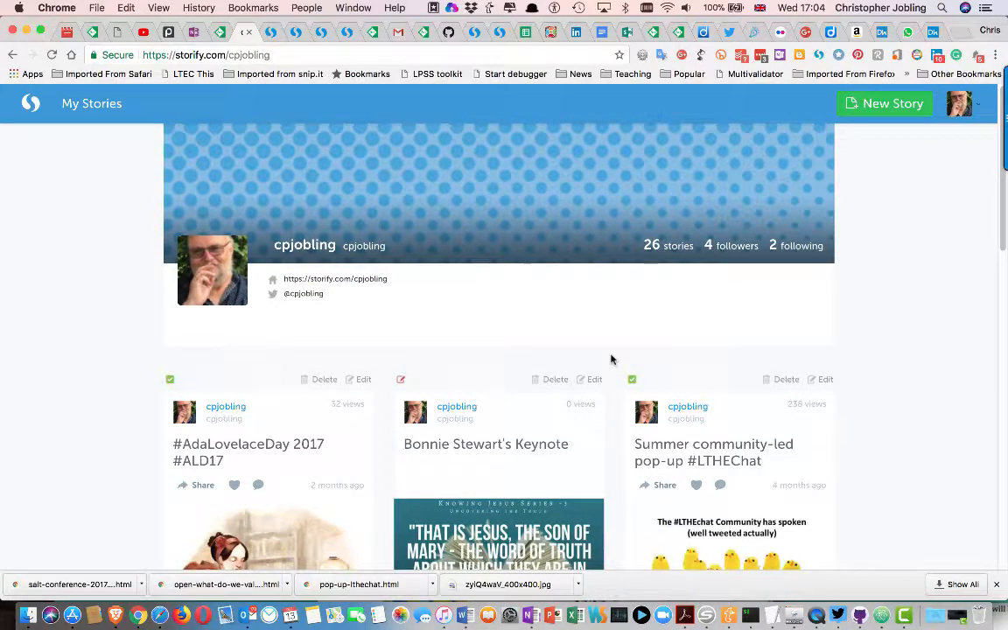
Step: Open the story "#BYOD4L and #CreativeHE Creations" from the profile's story list
scroll(611, 359, "down", 1)
scroll(611, 358, "up", 1)
scroll(611, 359, "down", 2)
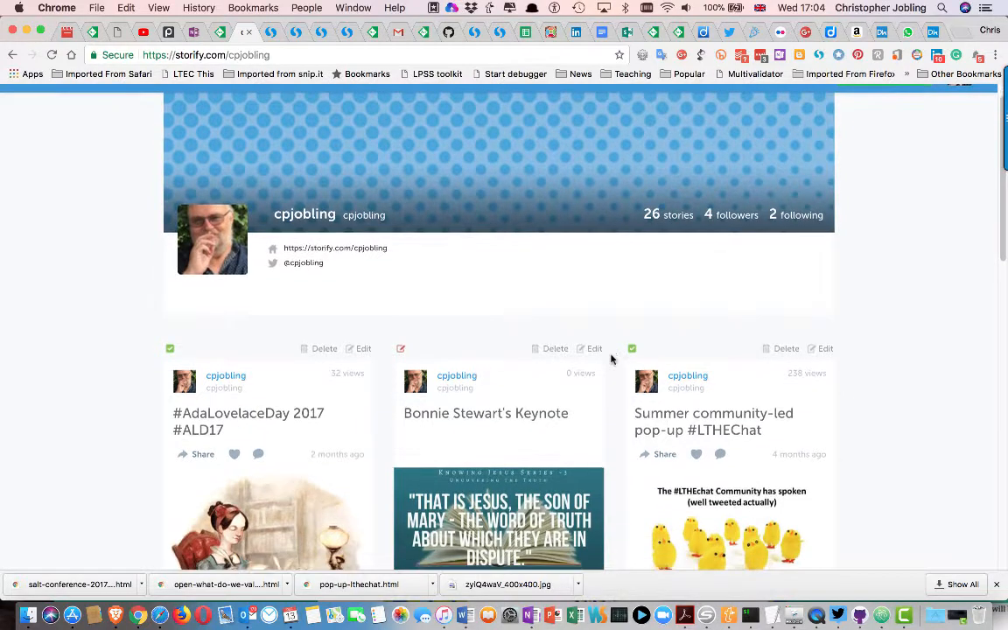
scroll(611, 359, "down", 2)
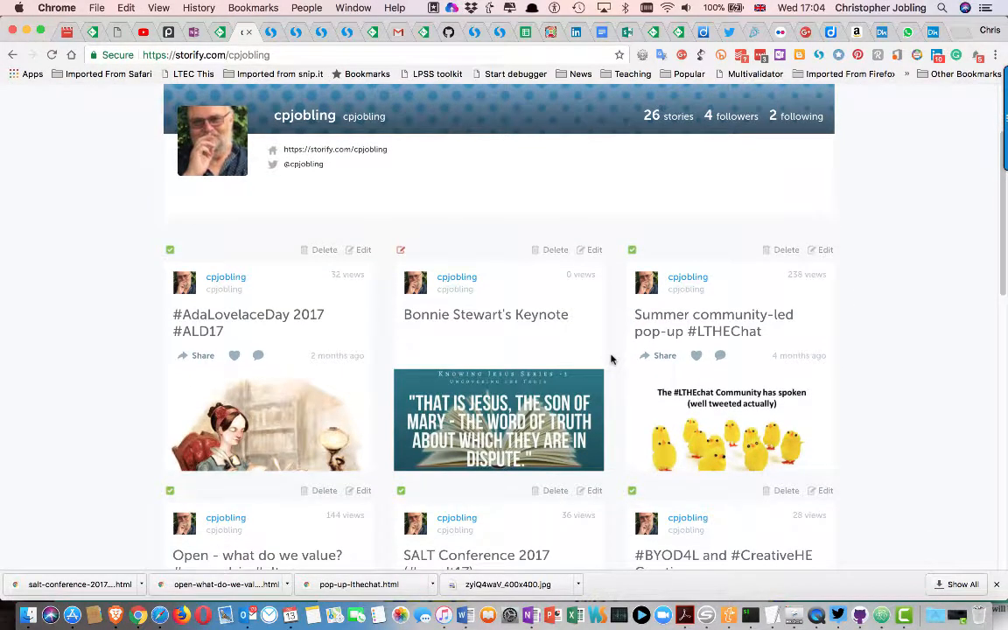
scroll(611, 358, "down", 1)
scroll(611, 359, "down", 6)
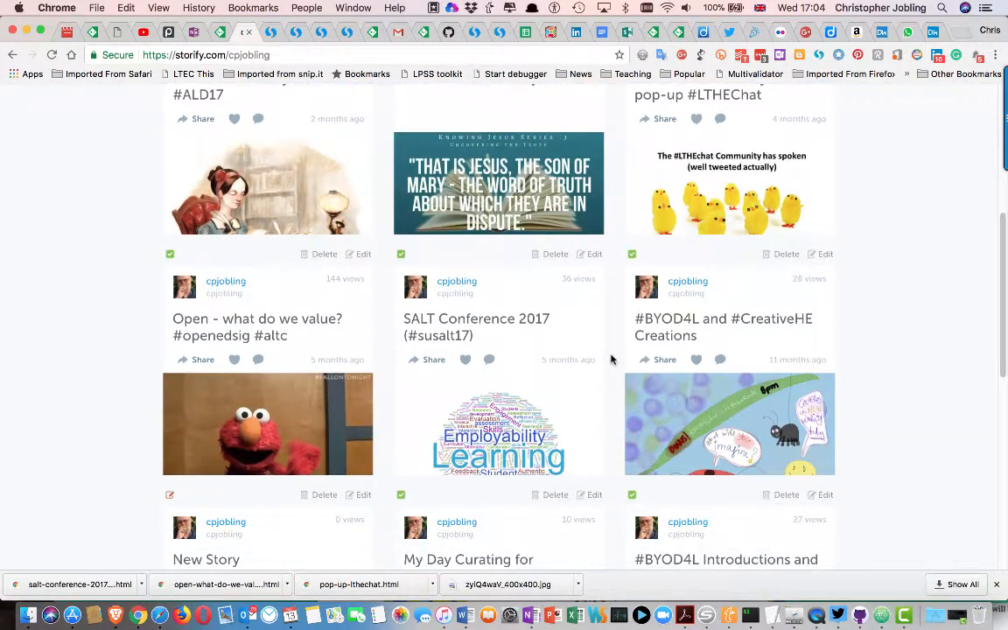
left_click(692, 338)
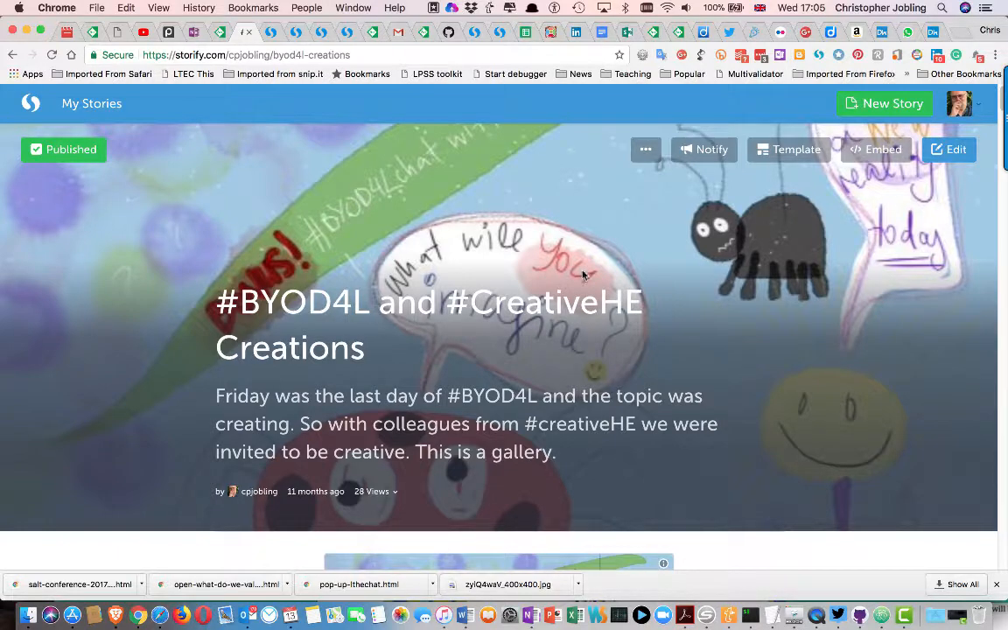
Step: Export the story in HTML format and look through the exported page
scroll(583, 274, "down", 10)
scroll(583, 275, "up", 10)
left_click(646, 150)
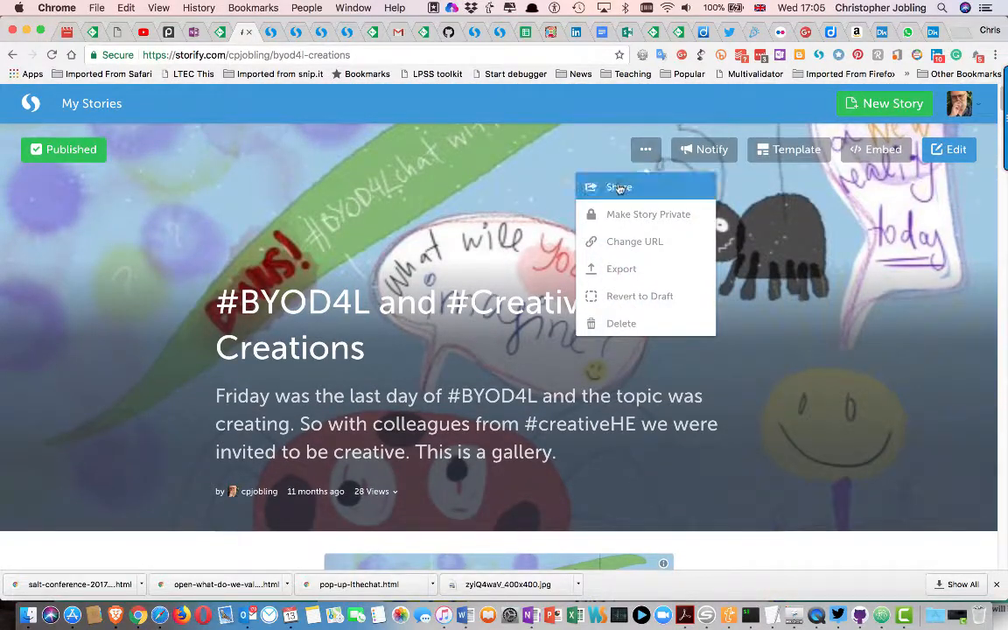
left_click(595, 269)
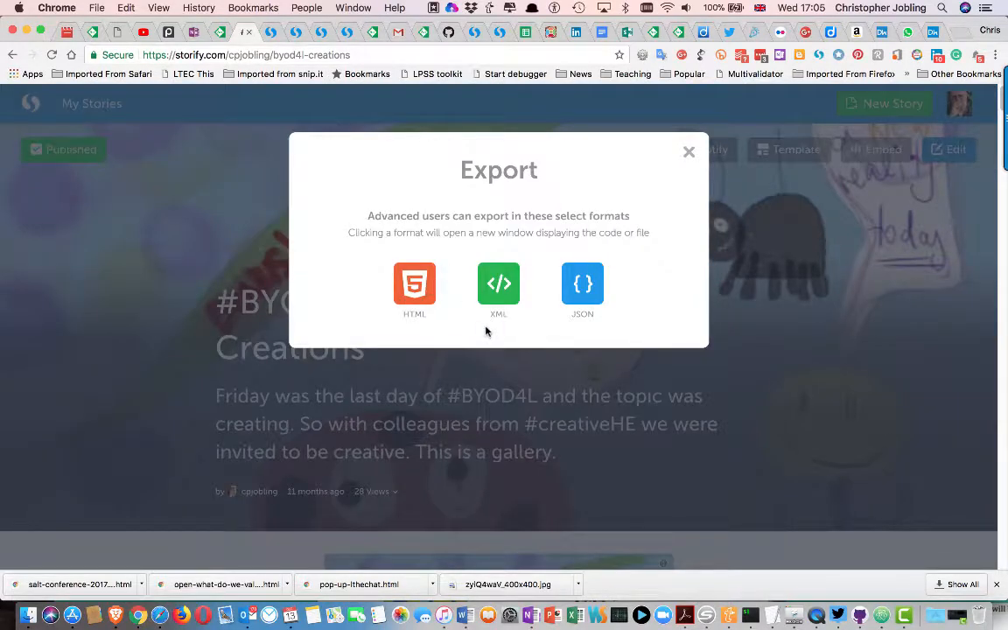
left_click(418, 290)
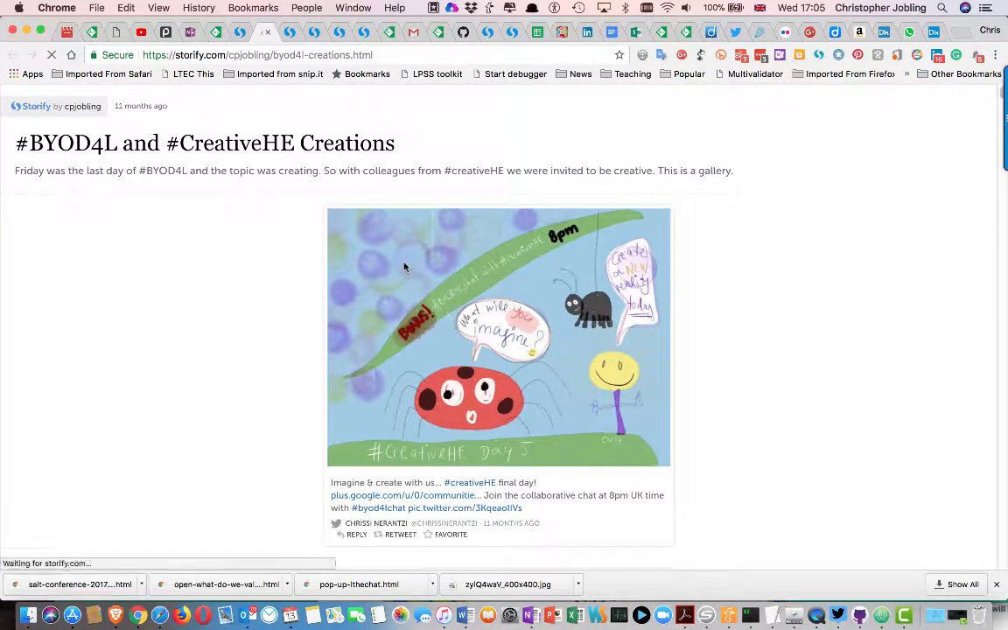
scroll(777, 289, "down", 2)
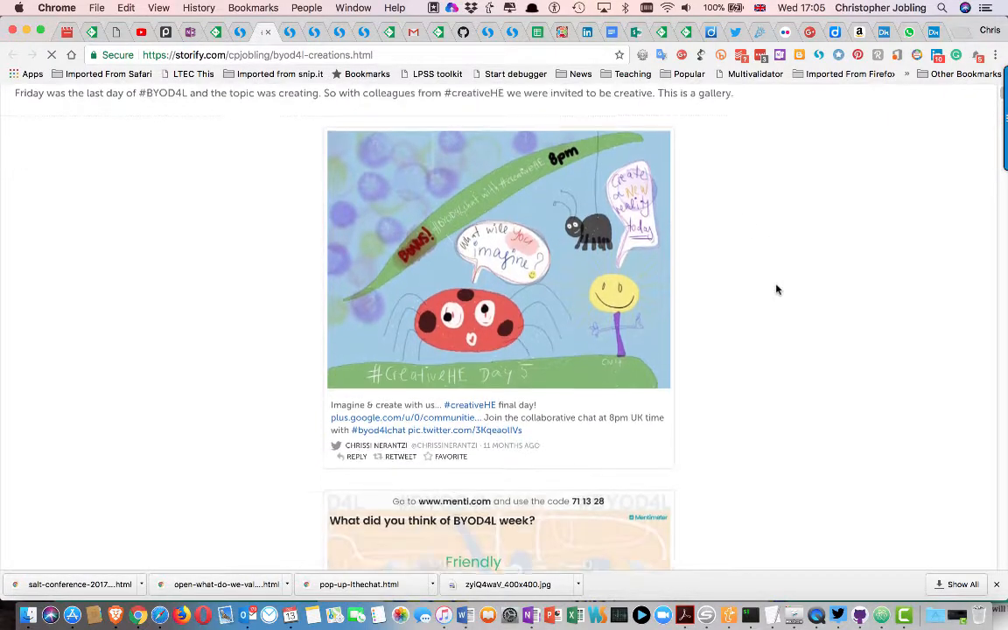
scroll(777, 289, "up", 2)
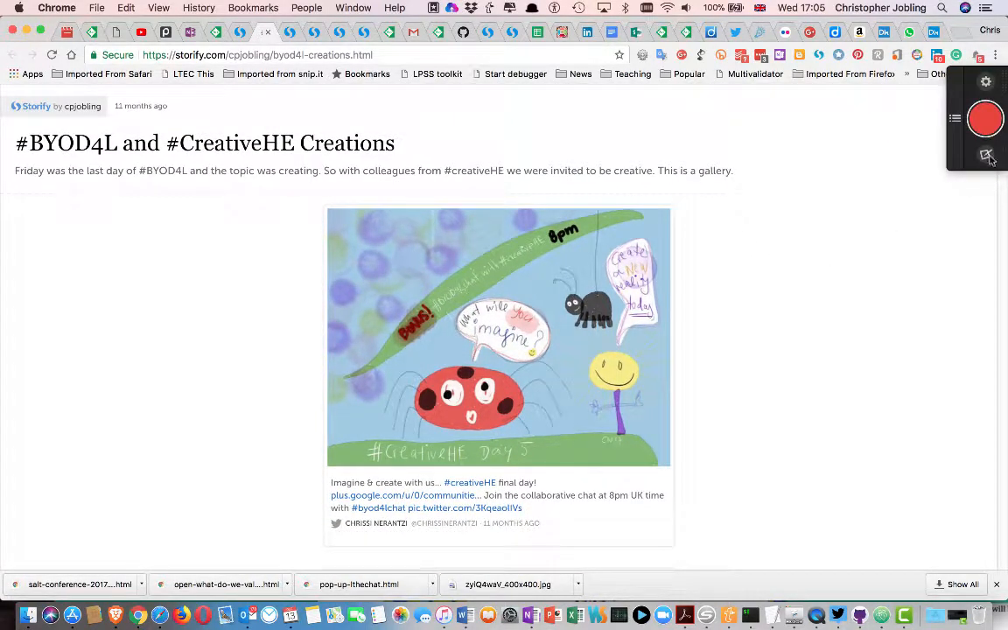
scroll(863, 261, "down", 20)
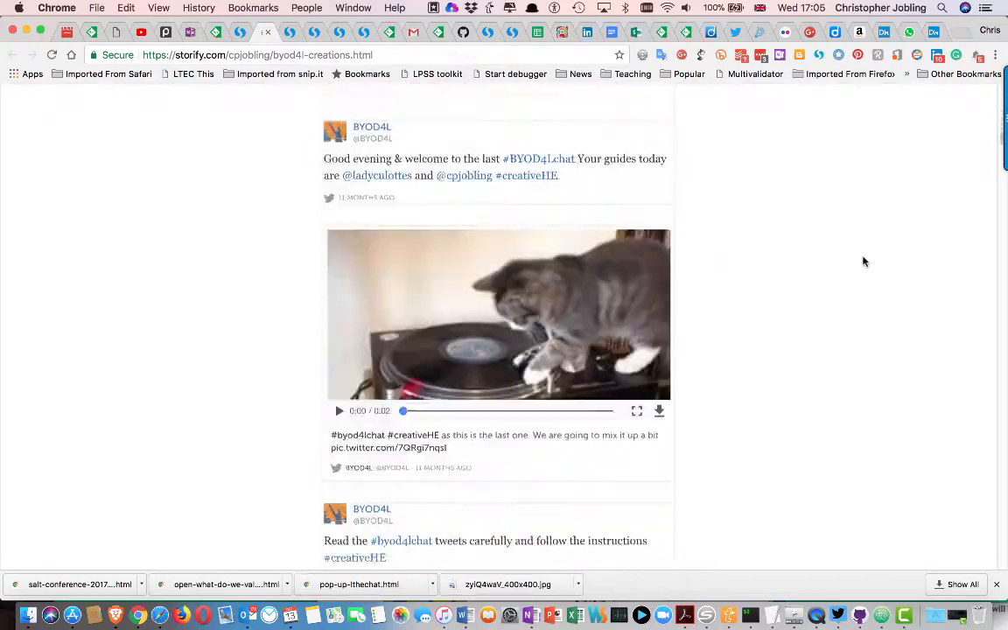
scroll(863, 261, "down", 20)
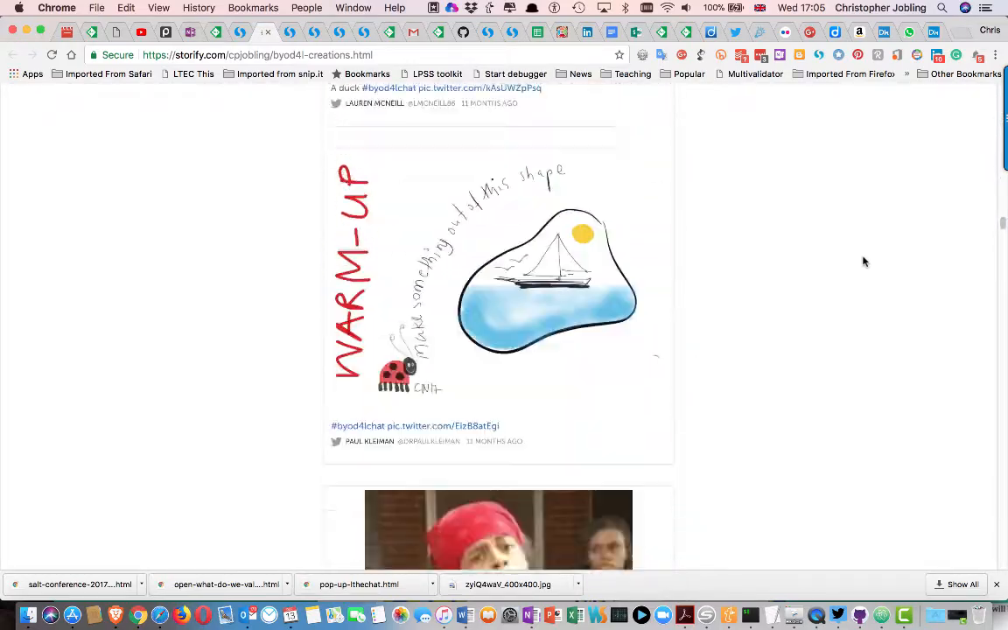
scroll(863, 260, "up", 20)
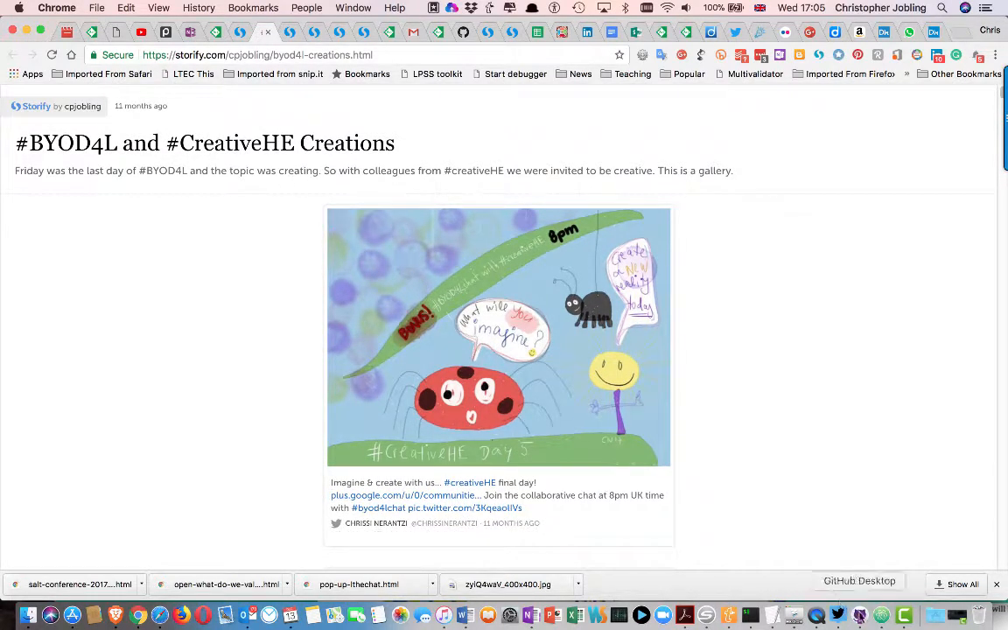
Step: In Atom, add list item 5 to index.md with the link text "#BYOD4L and #CreativeHE Creations", copied from the exported page's heading
left_click(882, 615)
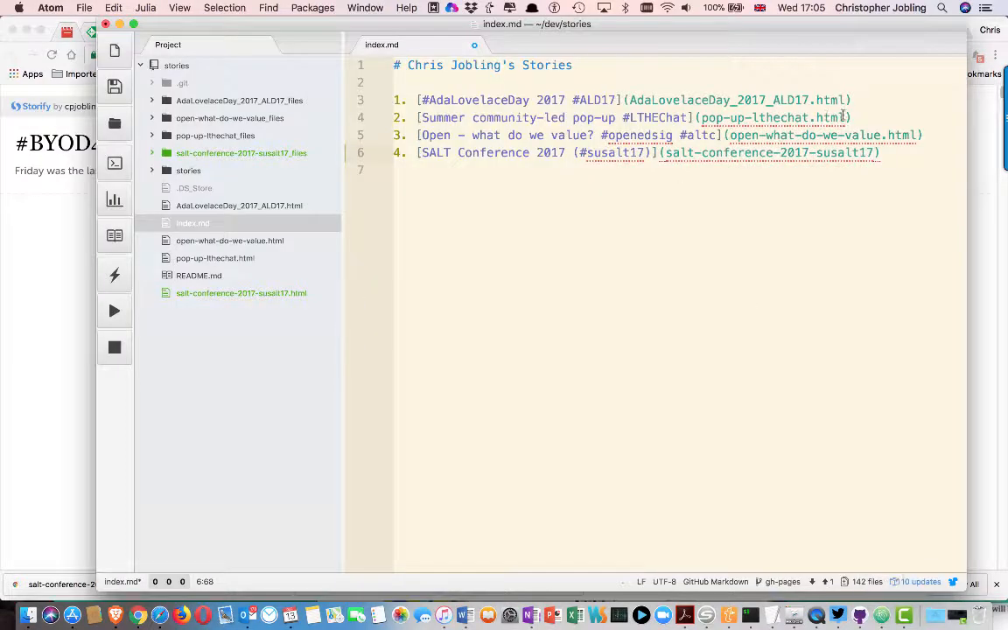
left_click(884, 152)
key("Return")
type("5. [")
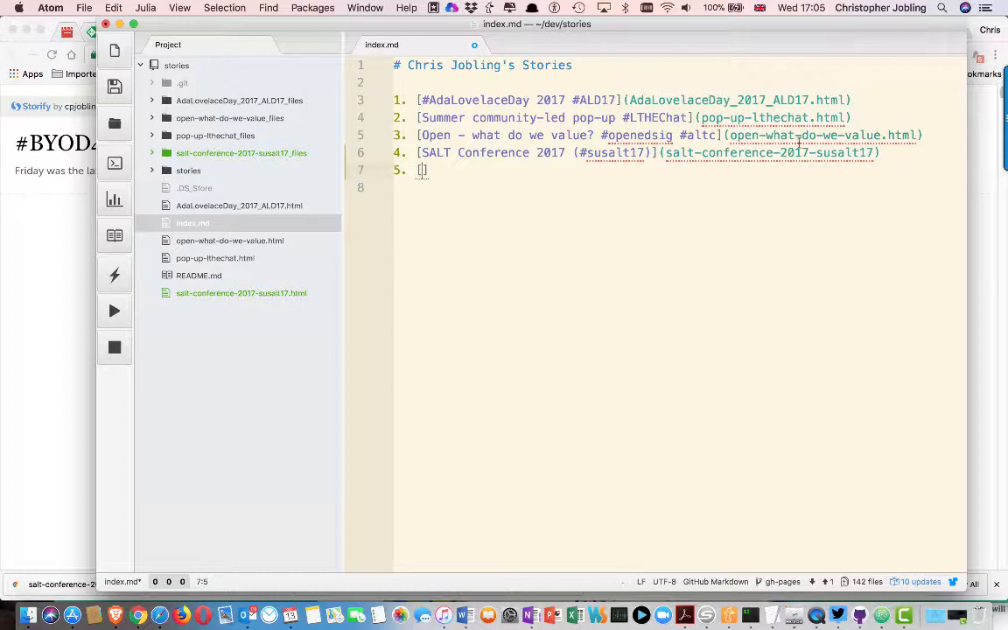
left_click(38, 207)
left_click_drag(14, 143, 399, 149)
key("super+c")
key("super+Tab")
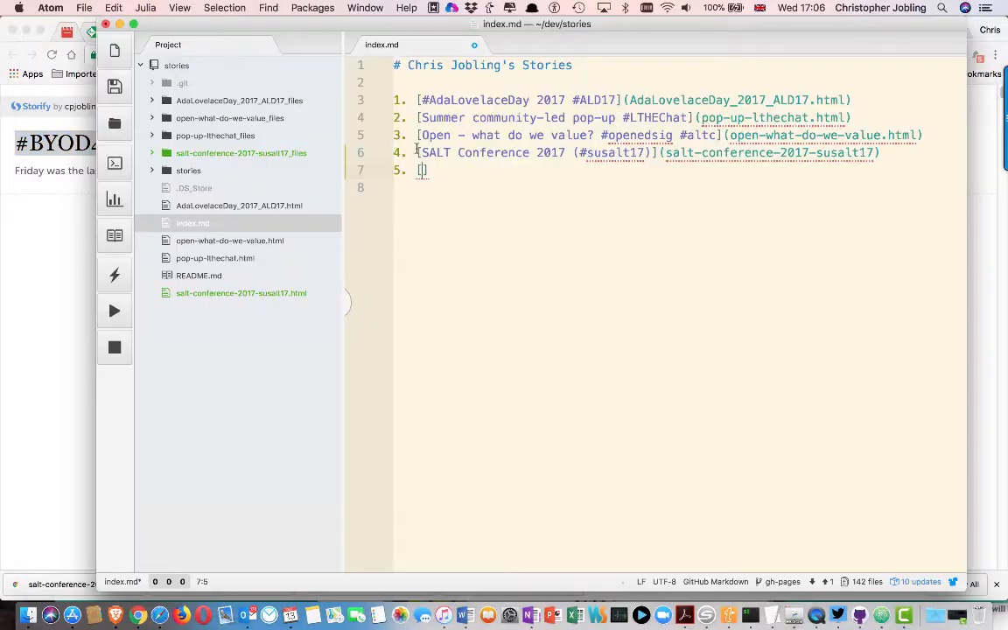
type("[")
key("super+v")
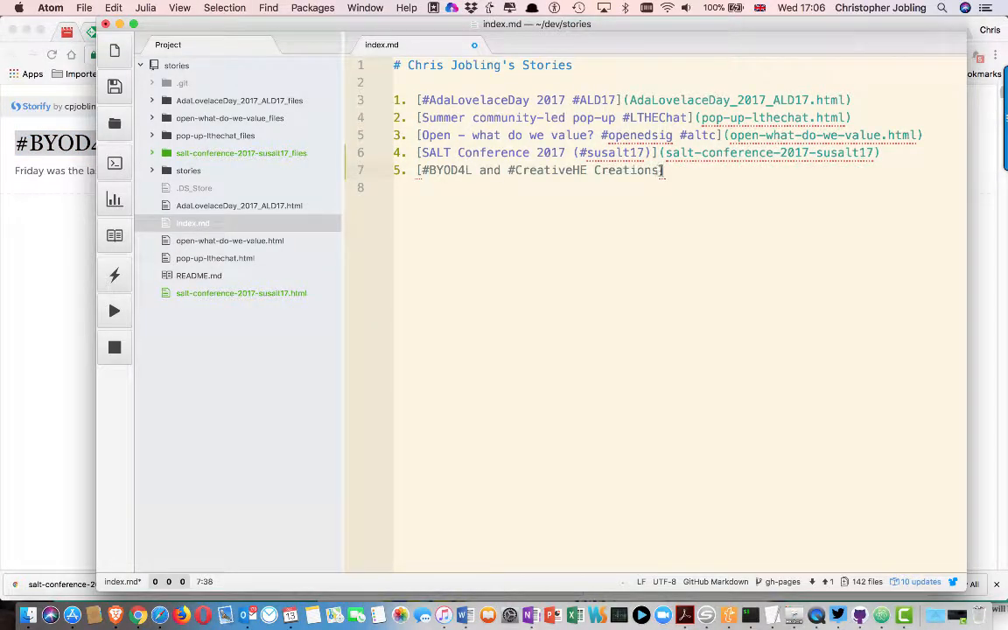
Step: Give list item 5 the link target byod4l-creations.html, copied from the exported page's address, and start a new line below it
type("(")
key("super+Tab")
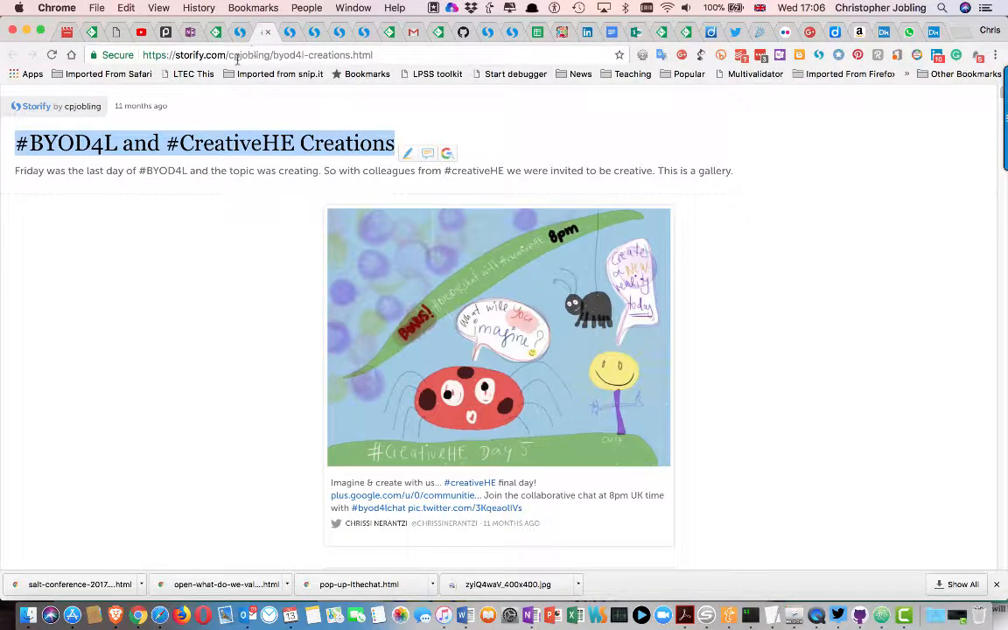
left_click_drag(273, 54, 383, 54)
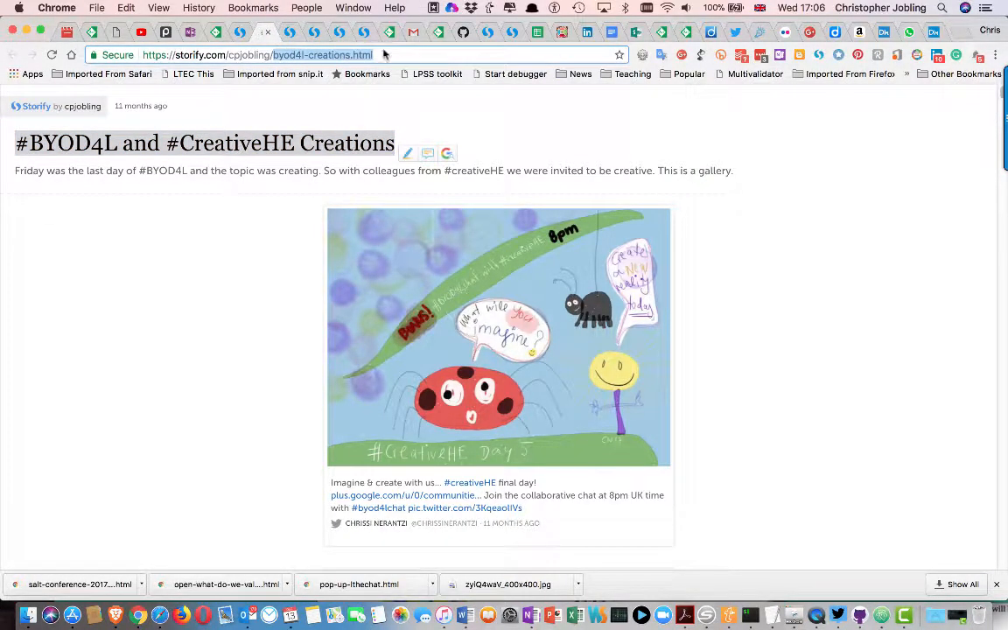
key("super+c")
key("super+Tab")
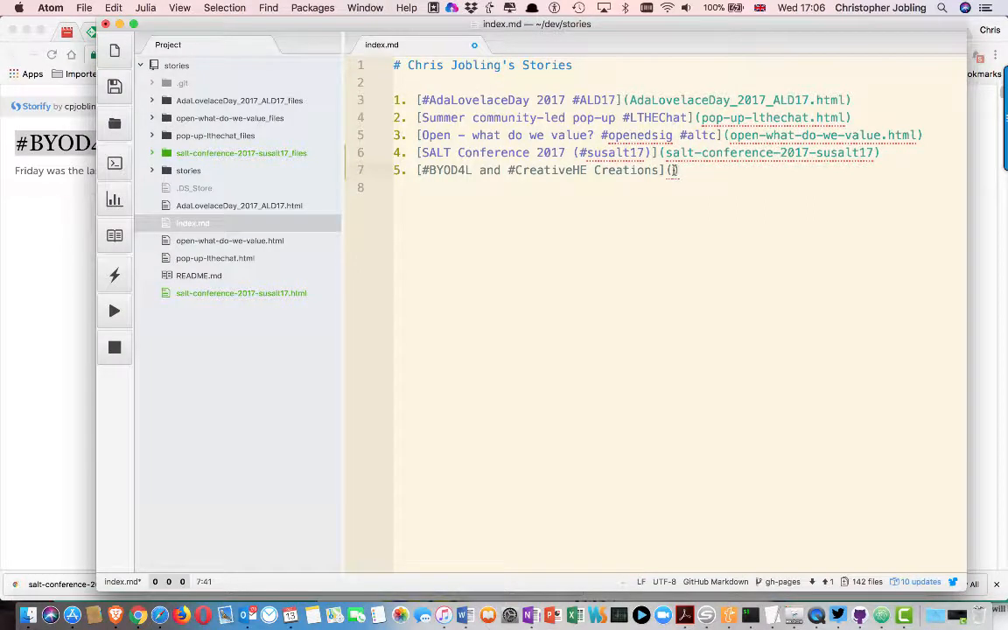
key("super+v")
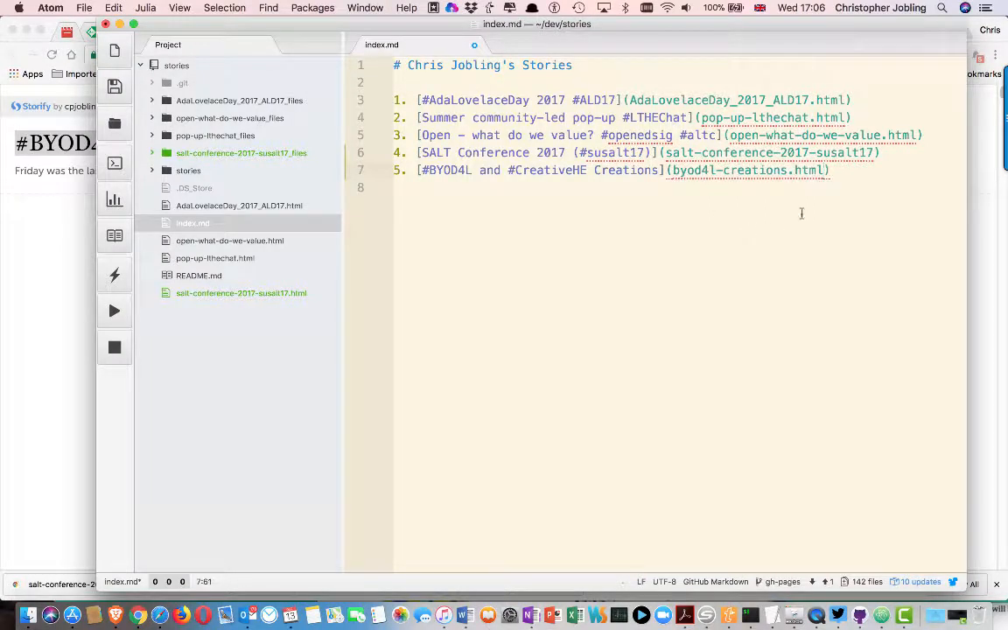
key("Right")
key("Return")
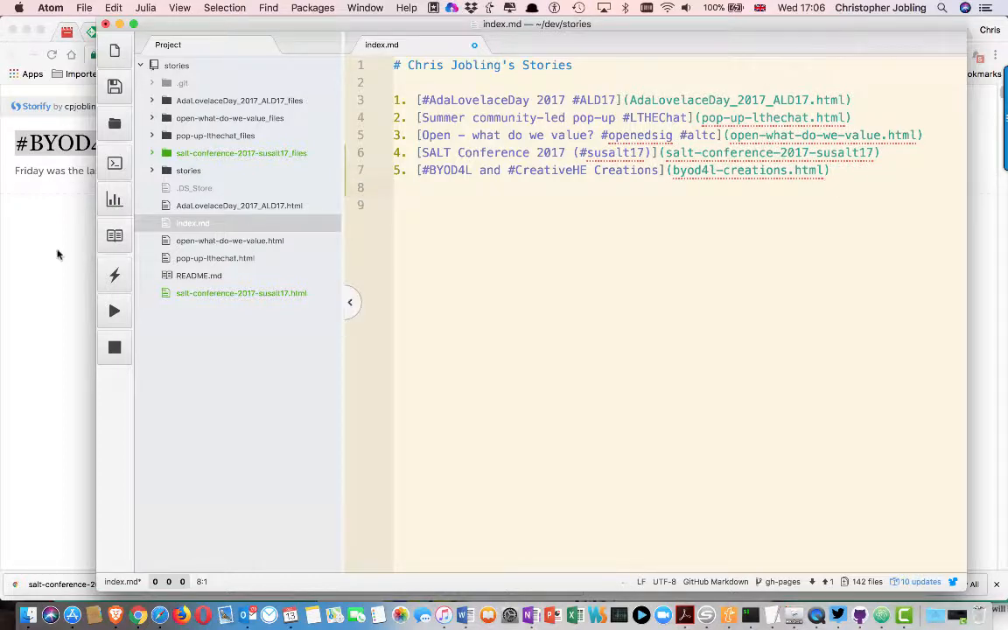
Step: In Chrome, save the exported page as a complete web page named byod4l-creations.html in the stories folder
left_click(37, 231)
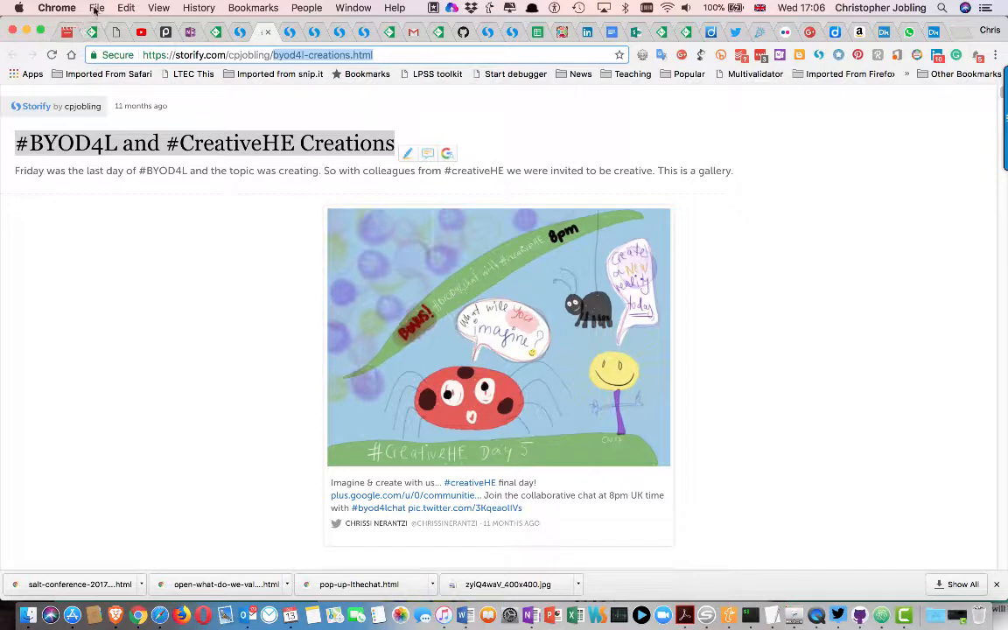
left_click(97, 7)
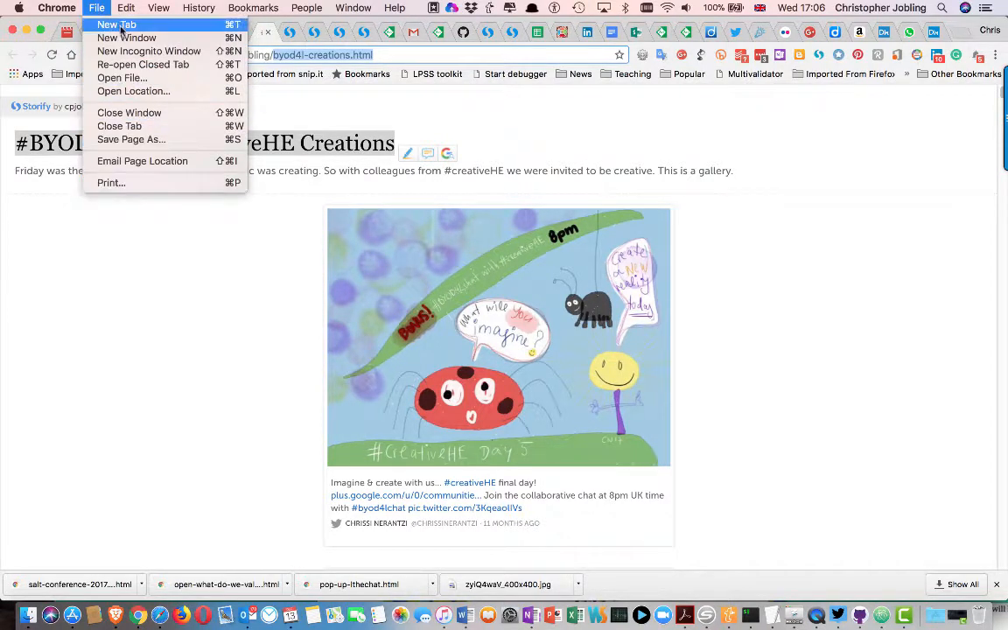
left_click(128, 140)
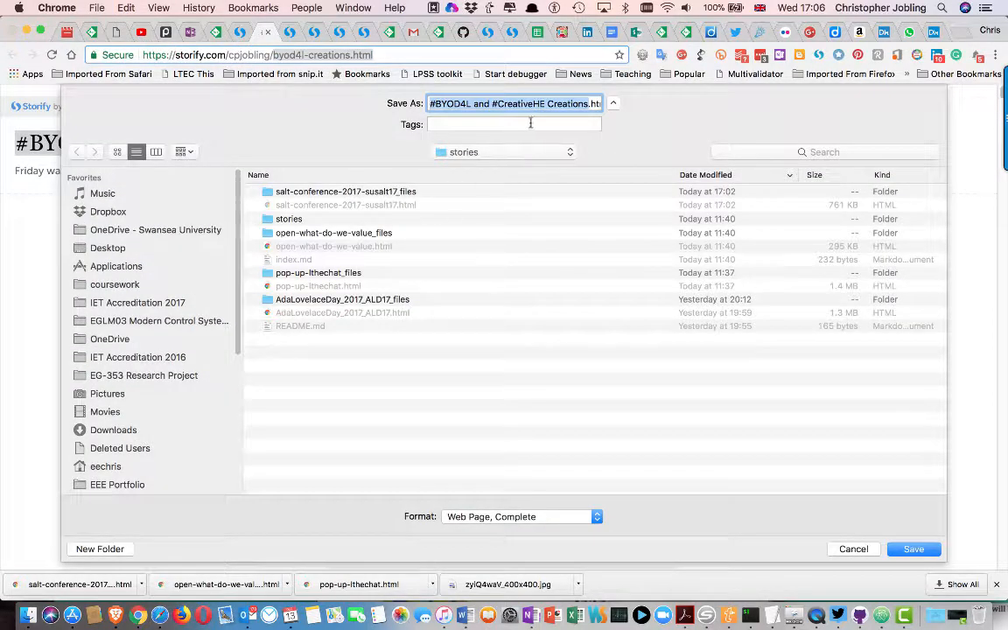
key("super+v")
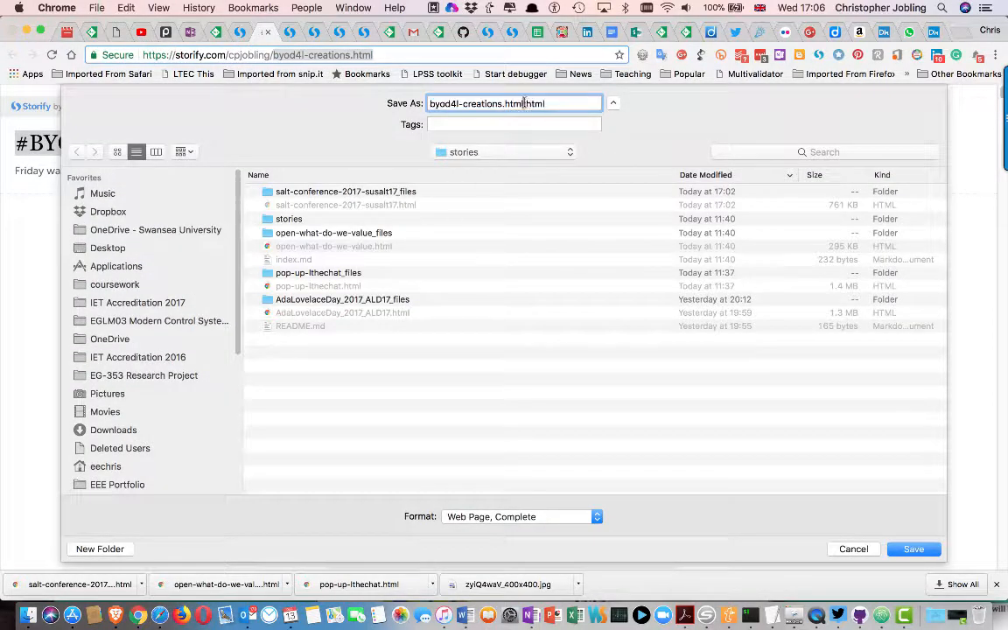
left_click_drag(524, 104, 567, 104)
key("BackSpace")
left_click(913, 549)
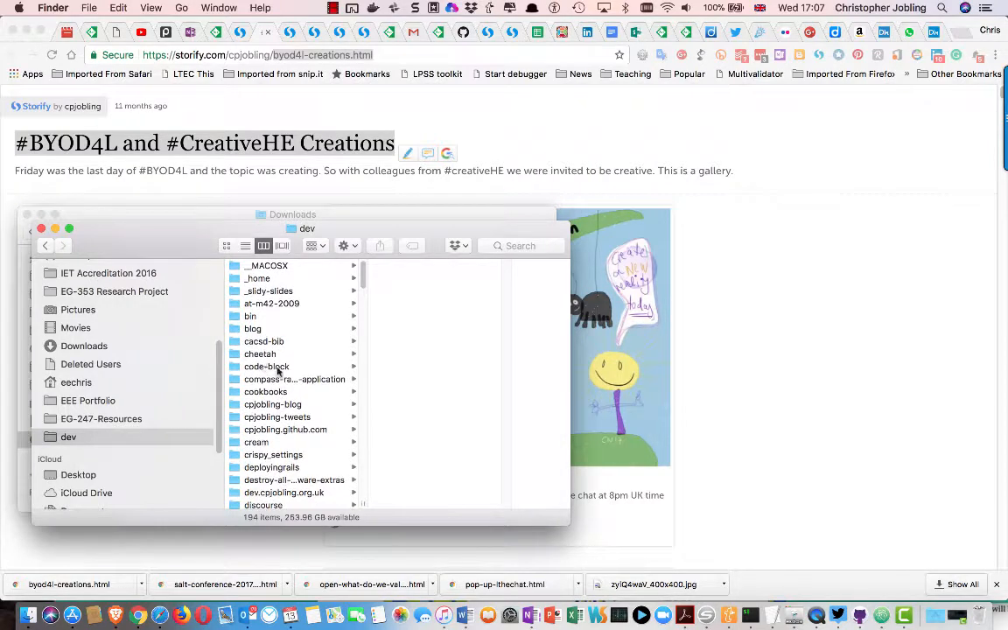
Step: In Finder, find the stories folder inside dev and show its contents
scroll(281, 376, "down", 5)
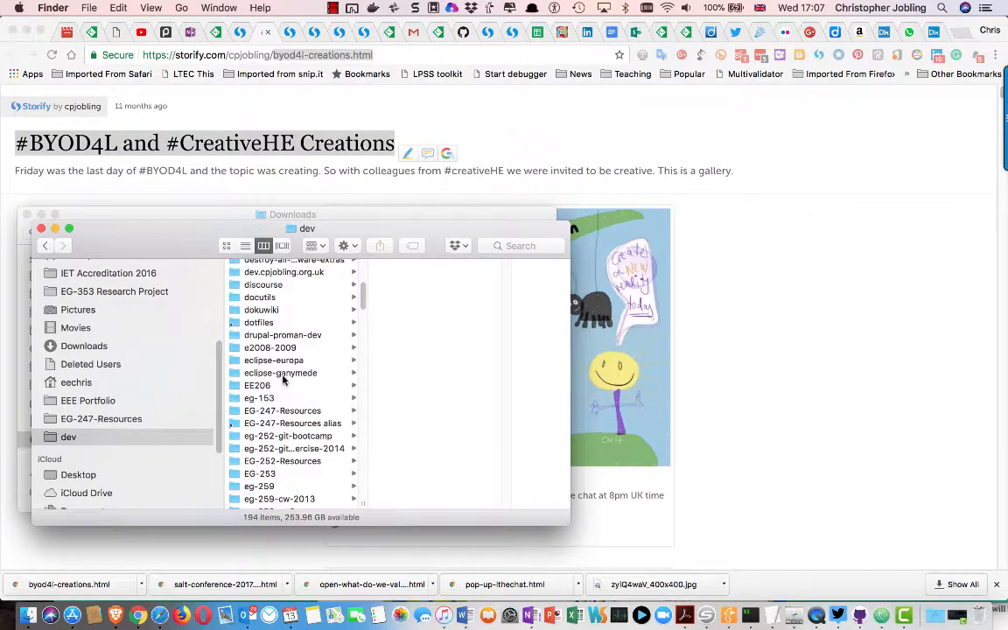
scroll(282, 378, "down", 10)
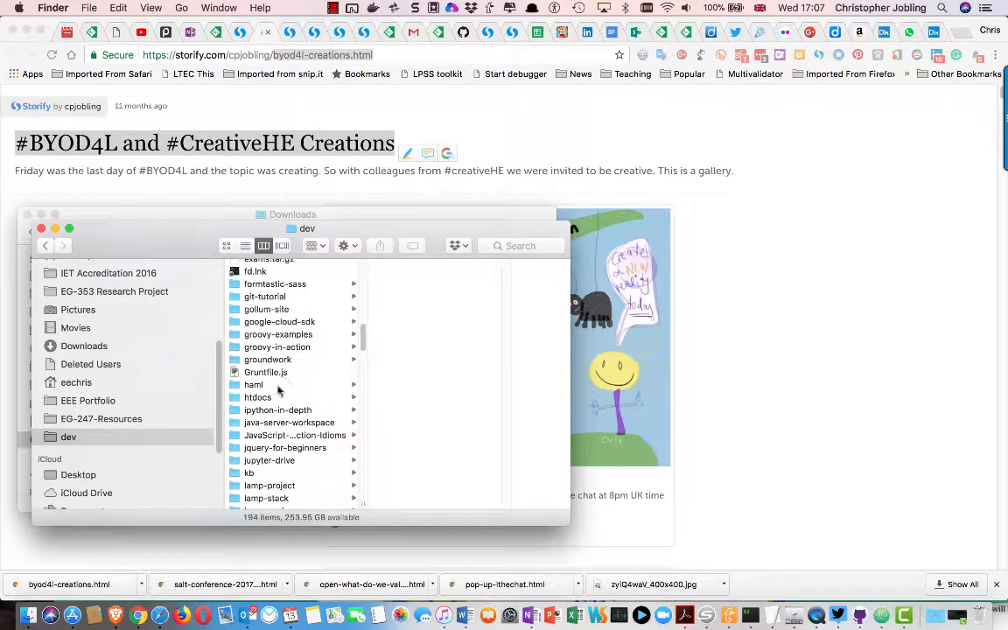
scroll(279, 390, "down", 10)
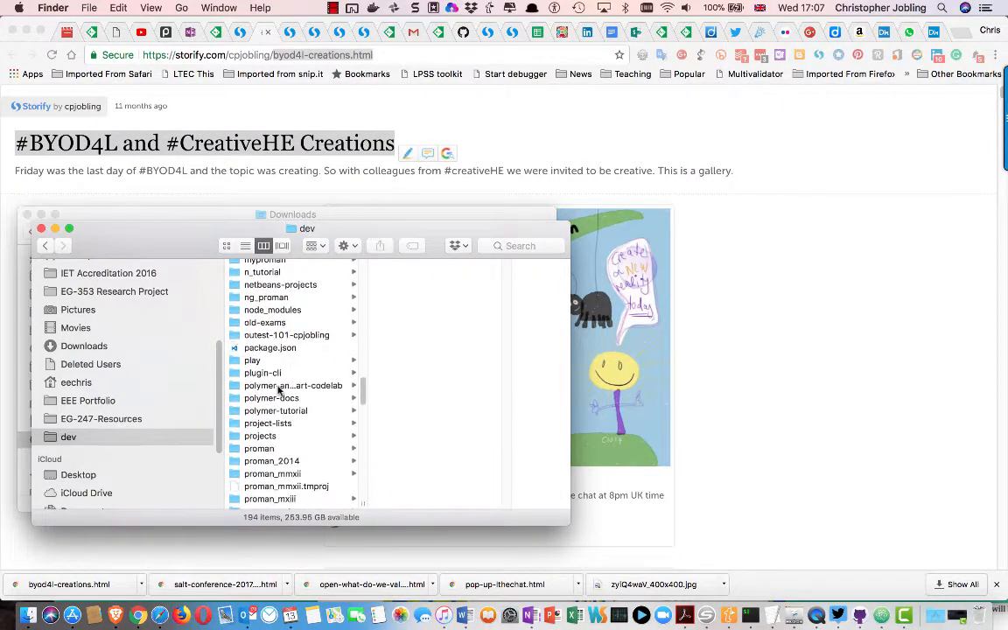
scroll(278, 391, "down", 10)
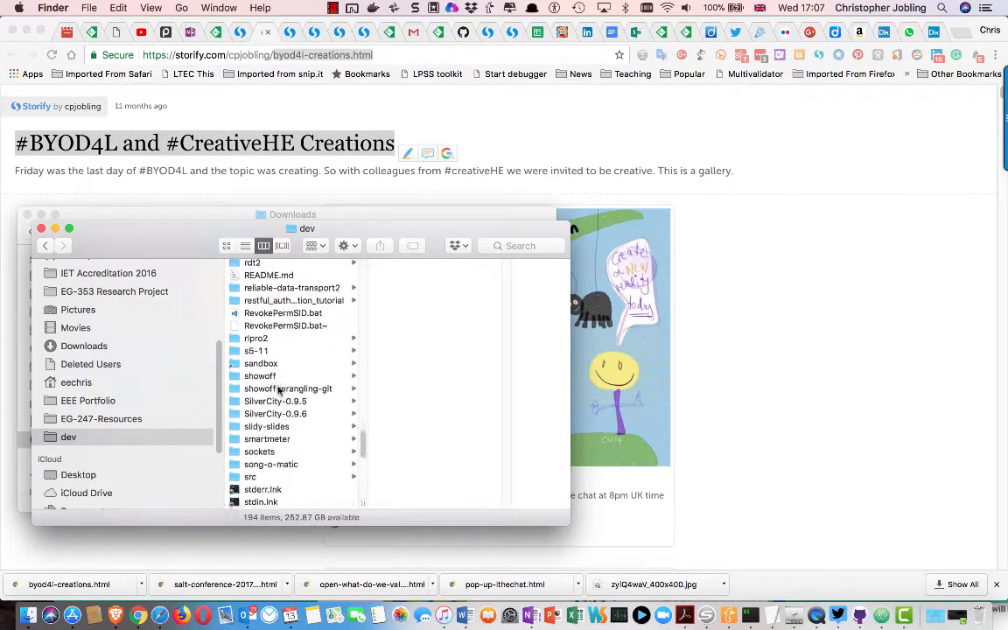
scroll(274, 424, "down", 3)
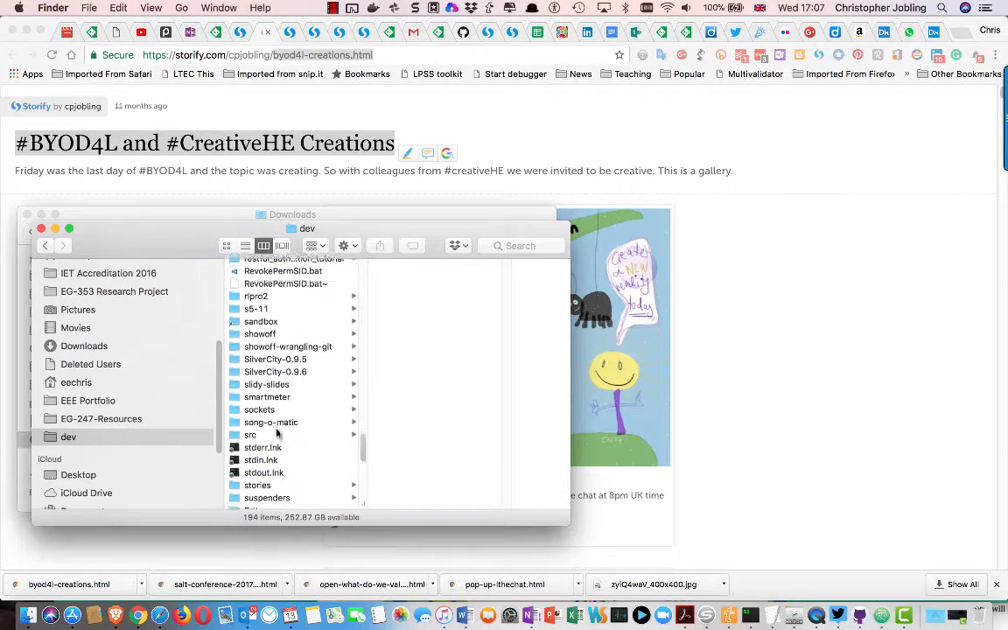
scroll(277, 432, "down", 3)
left_click(259, 448)
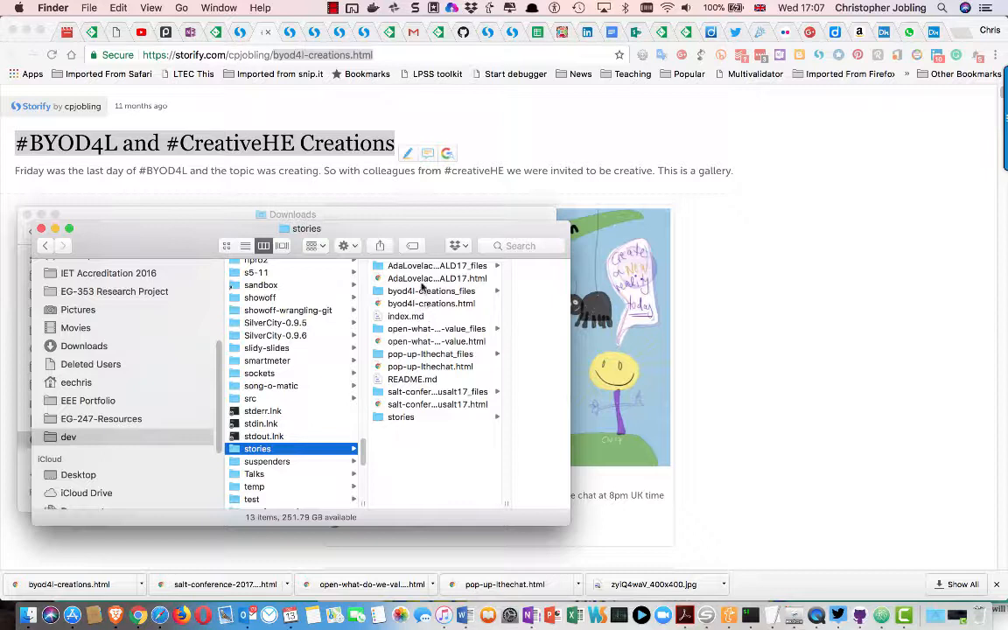
Step: Examine the files saved in the byod4l-creations_files folder
left_click(422, 292)
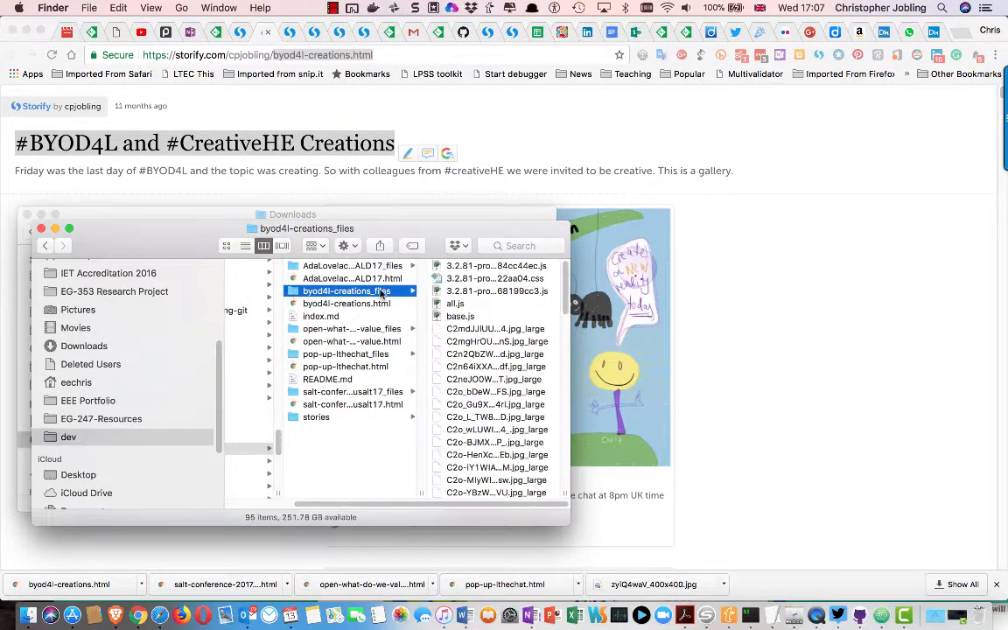
scroll(525, 438, "down", 10)
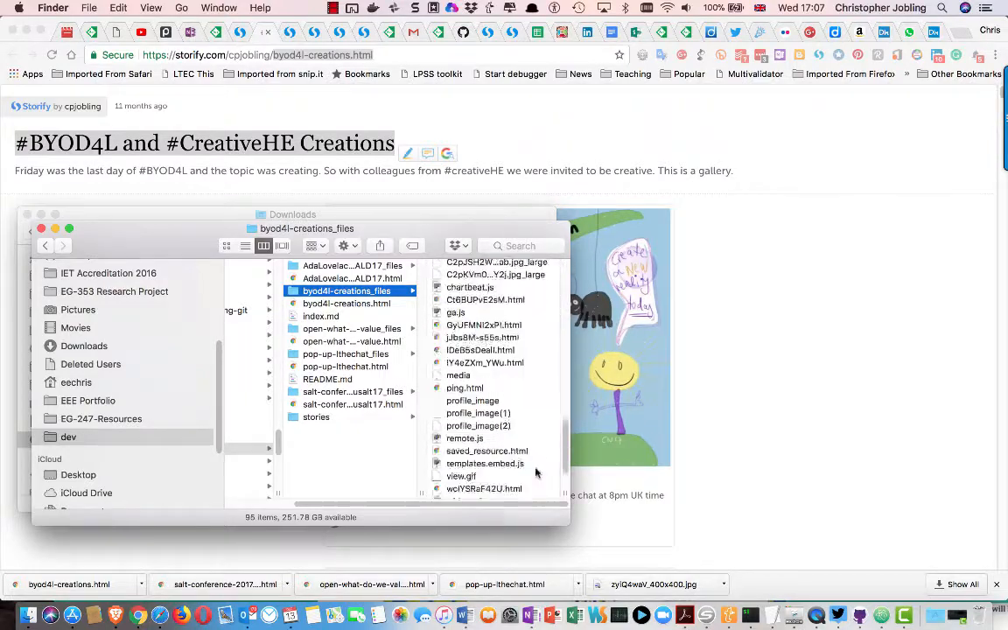
scroll(537, 473, "down", 10)
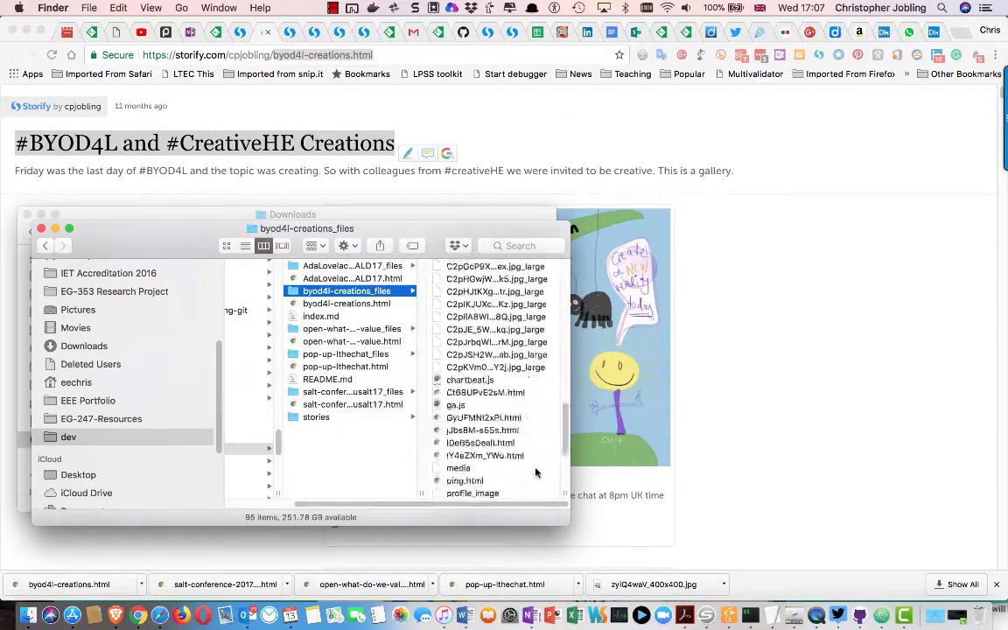
Step: Switch to GitHub Desktop and review the uncommitted changed files in the stories repository
scroll(537, 472, "up", 20)
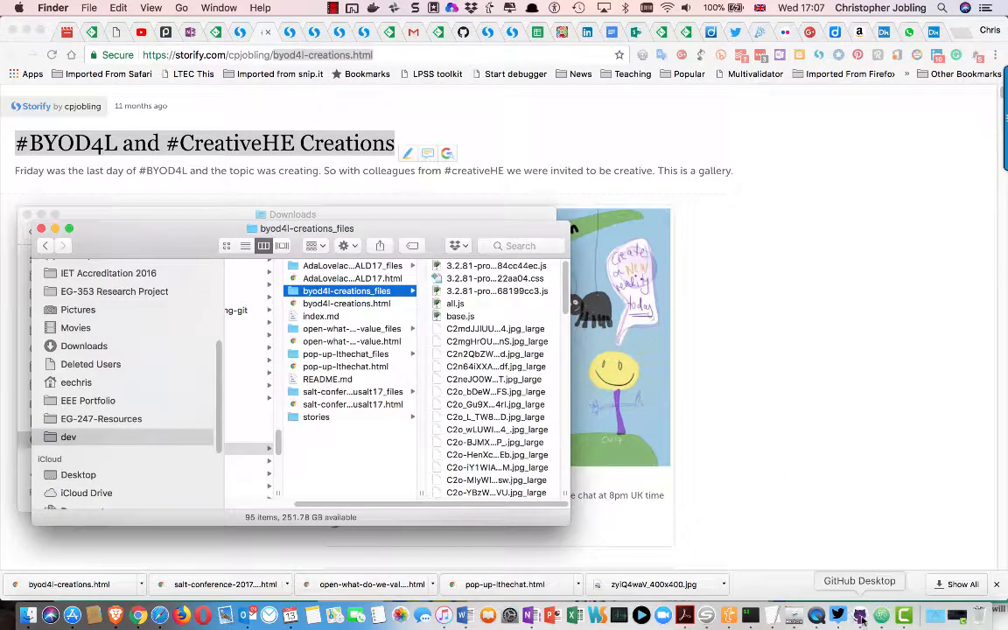
left_click(860, 617)
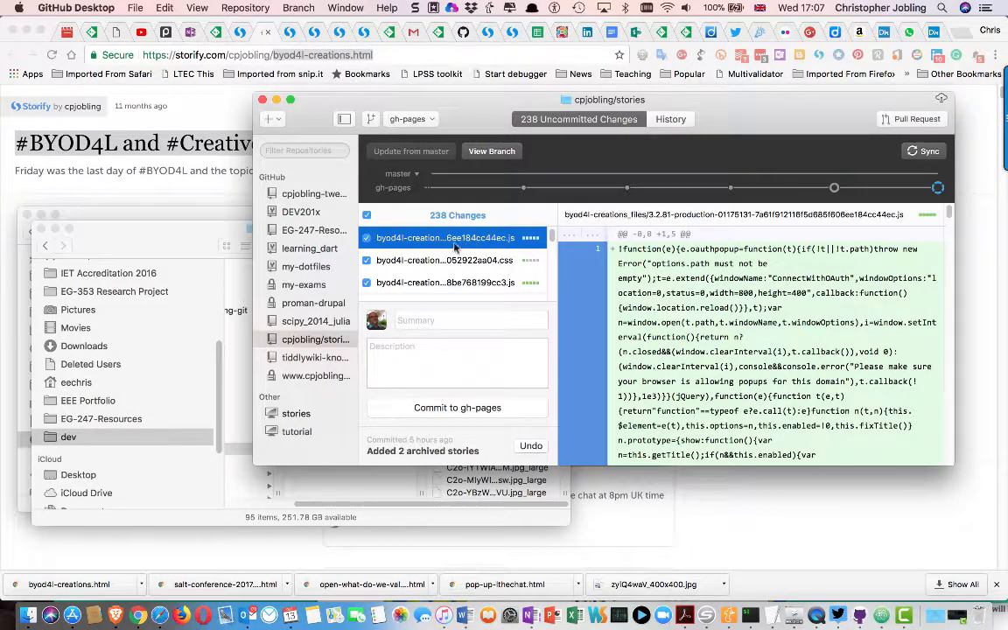
scroll(451, 252, "down", 5)
scroll(451, 252, "down", 10)
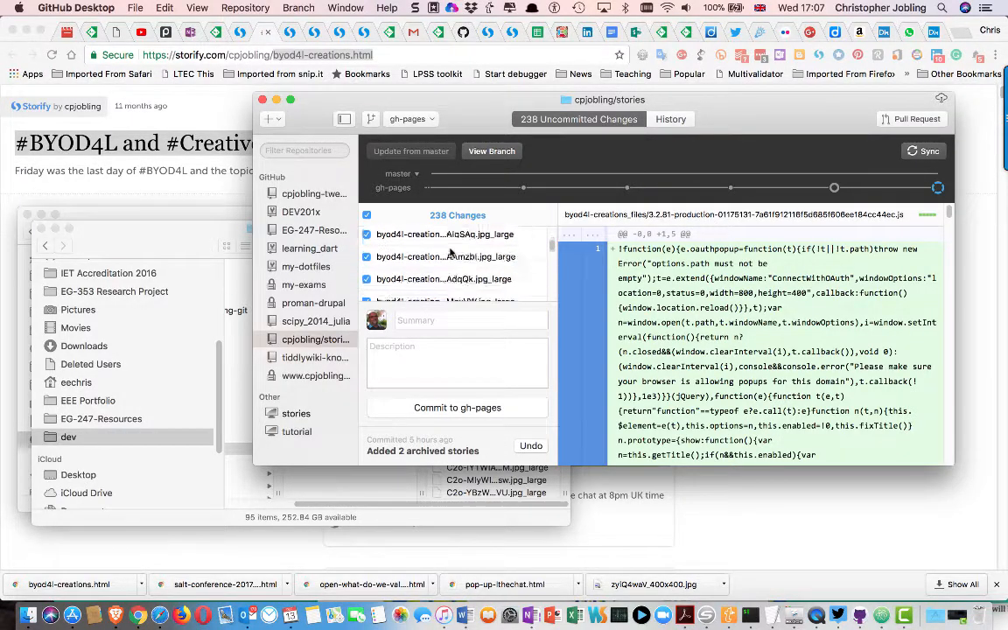
scroll(451, 253, "down", 5)
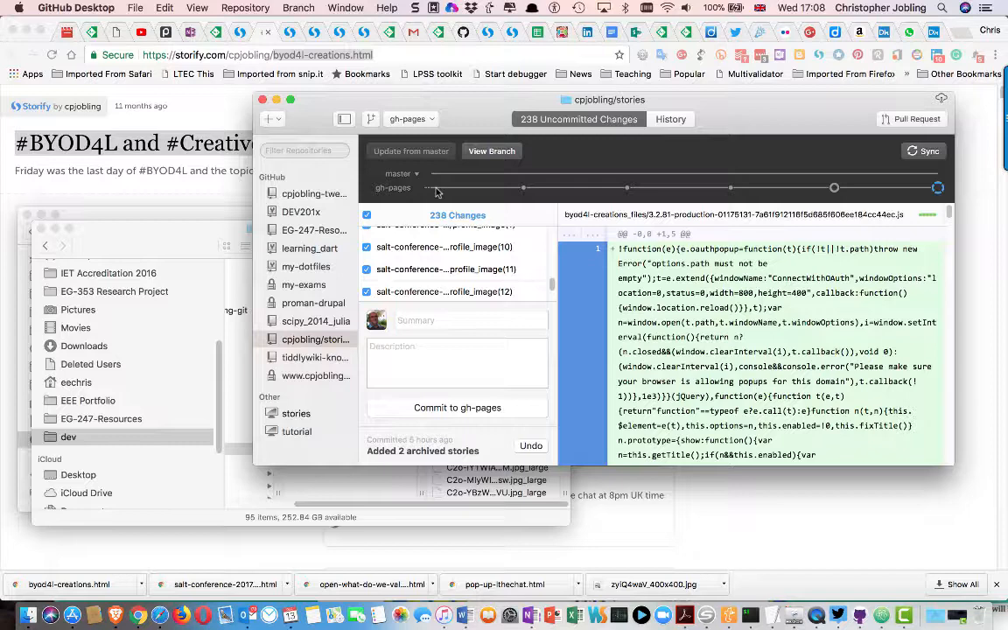
scroll(452, 241, "up", 5)
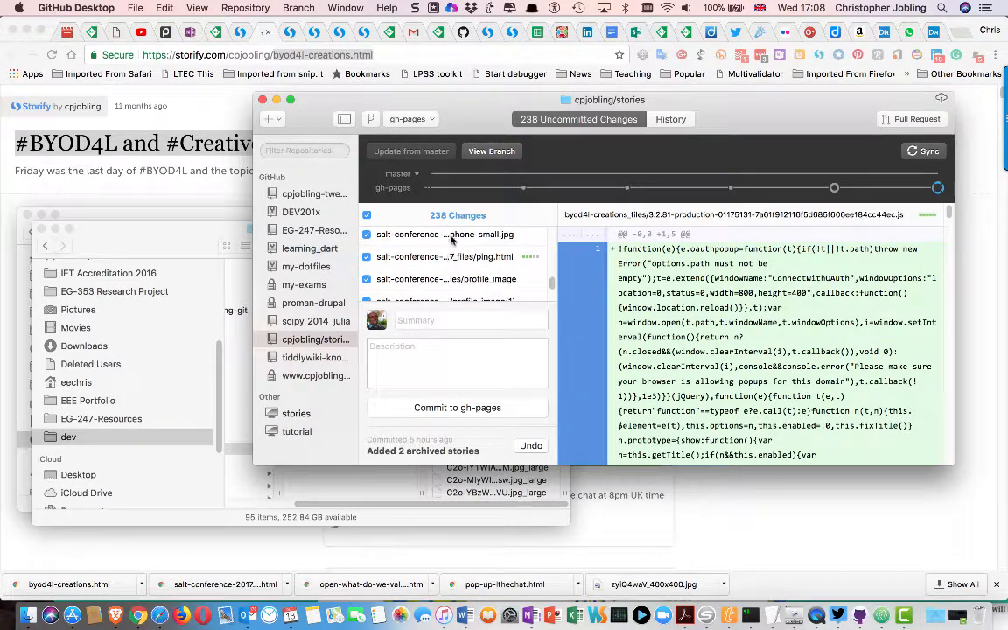
Step: Commit all changes to gh-pages with the summary "Added new archived stories" and sync the repository
left_click(414, 324)
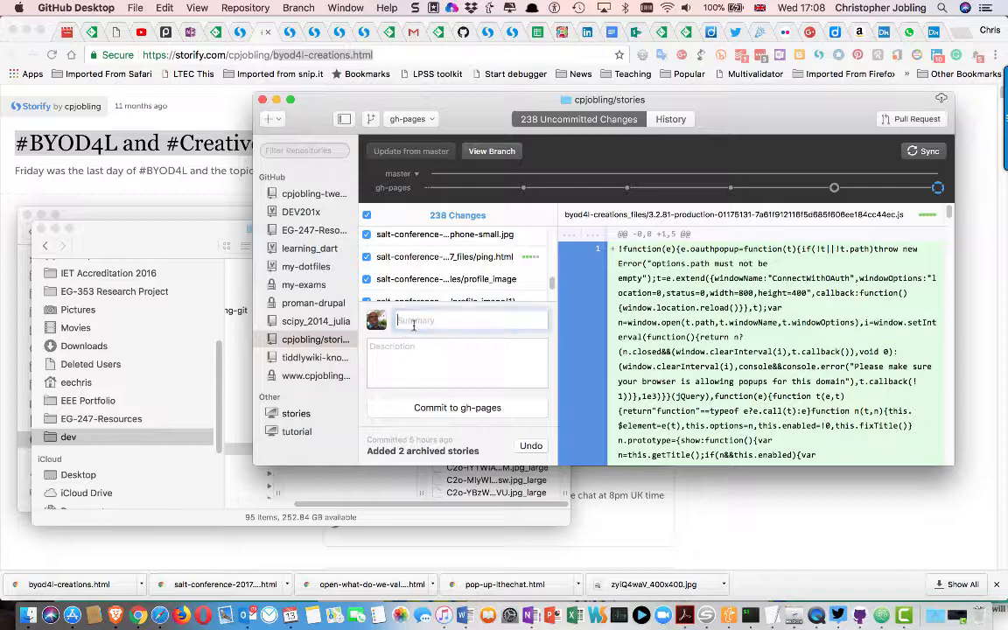
type("Added new archived")
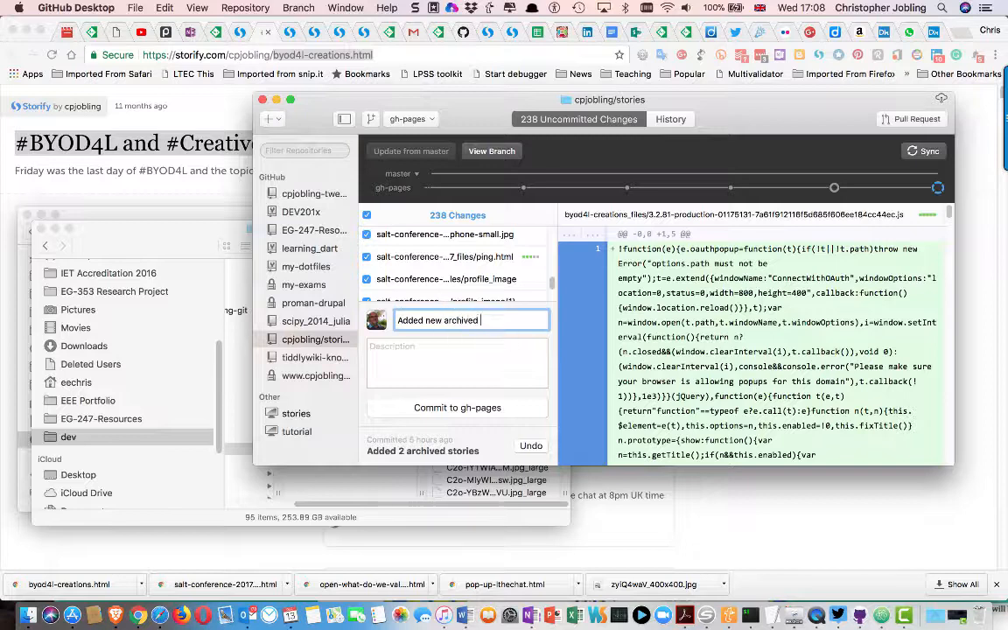
type("ries")
key("Tab")
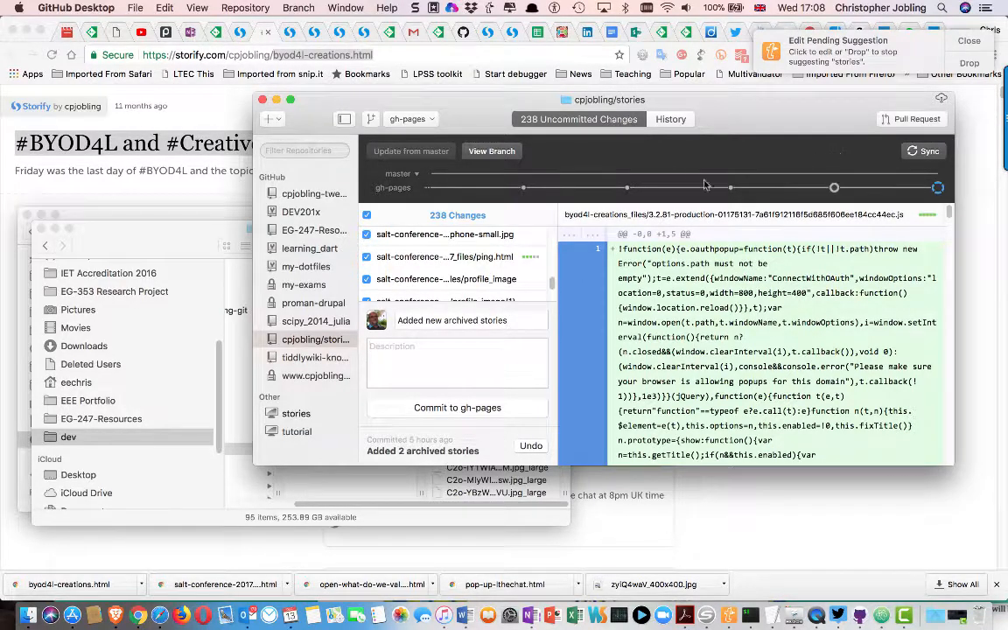
key("shift+Tab")
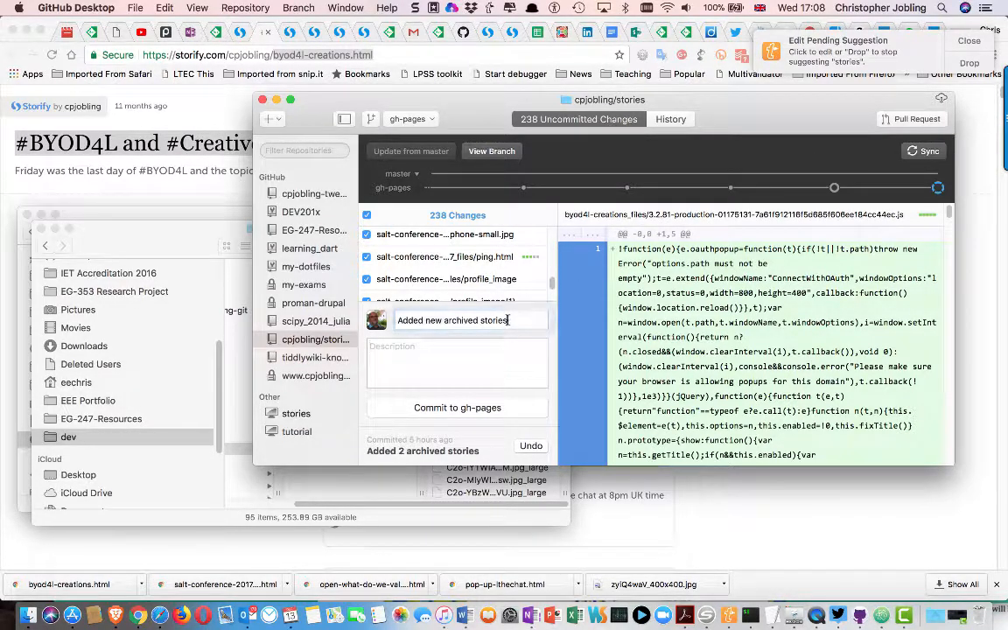
left_click(460, 368)
left_click(449, 411)
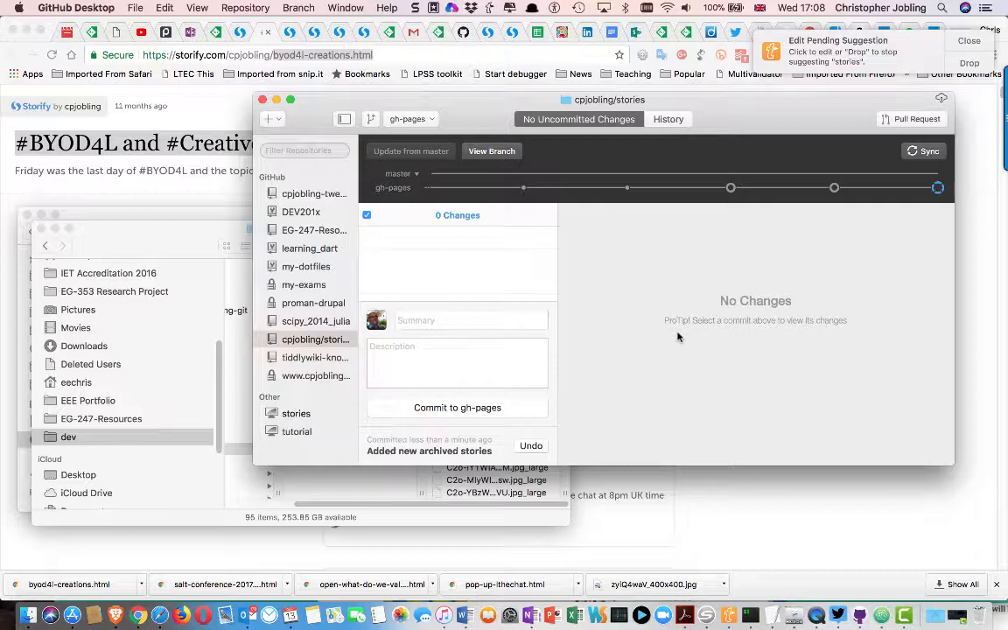
left_click(926, 153)
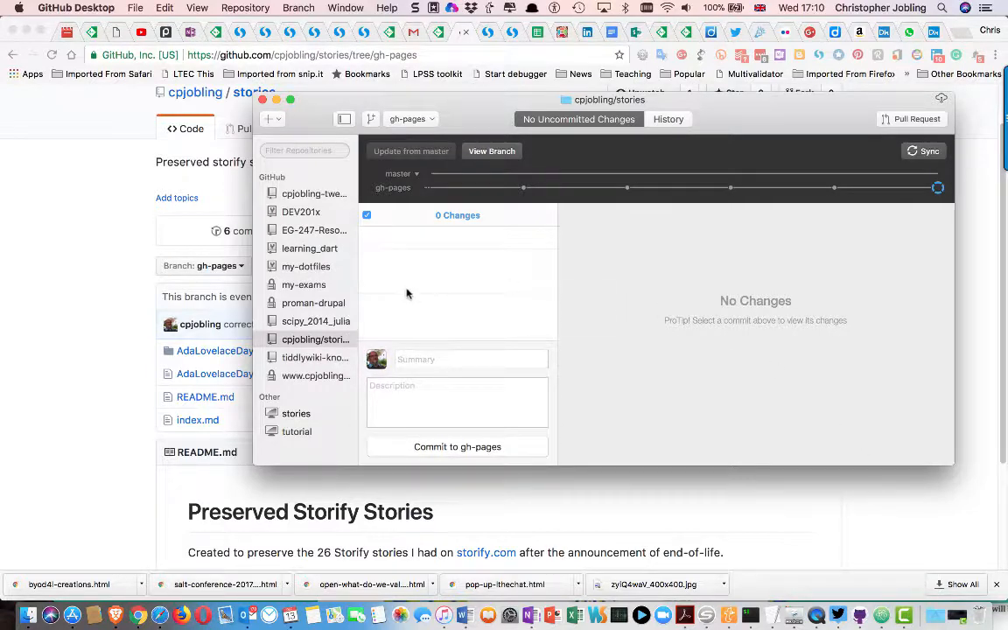
Step: In Chrome, reload the stories repository's gh-pages branch on GitHub and check its file list for the new story files
left_click(98, 402)
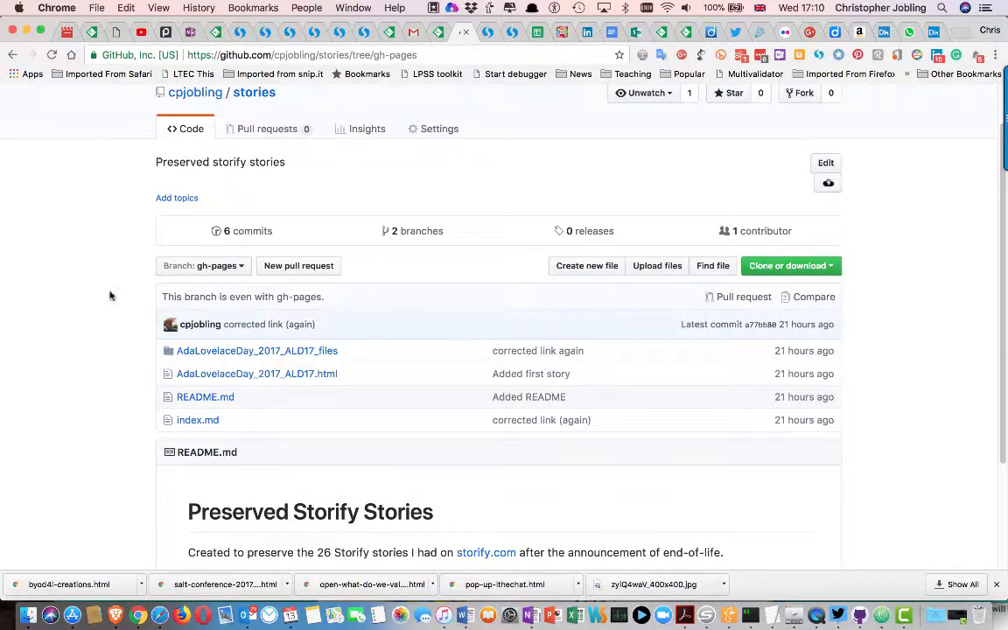
left_click(50, 54)
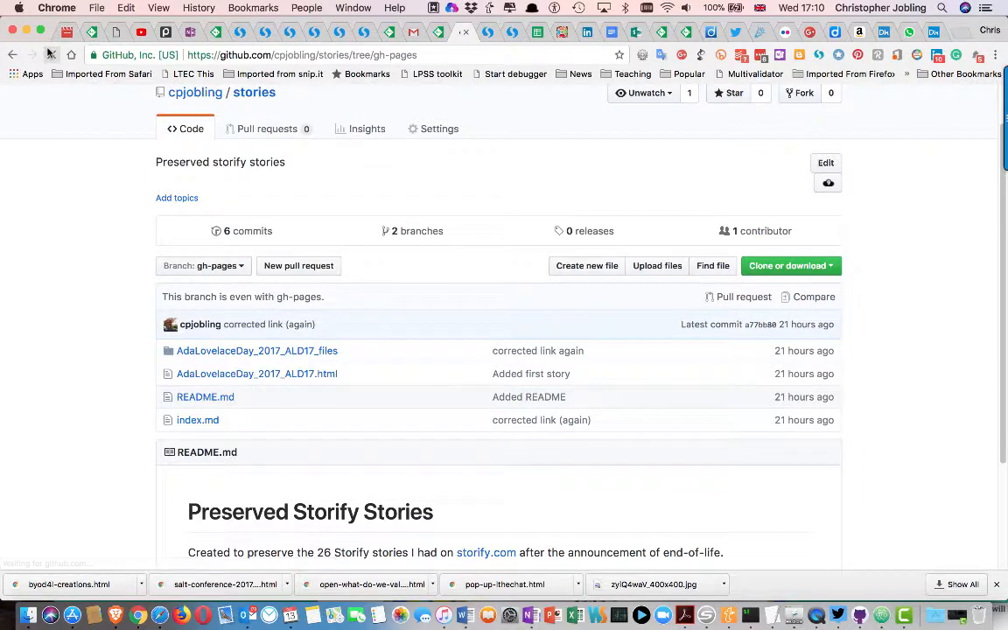
scroll(95, 319, "down", 3)
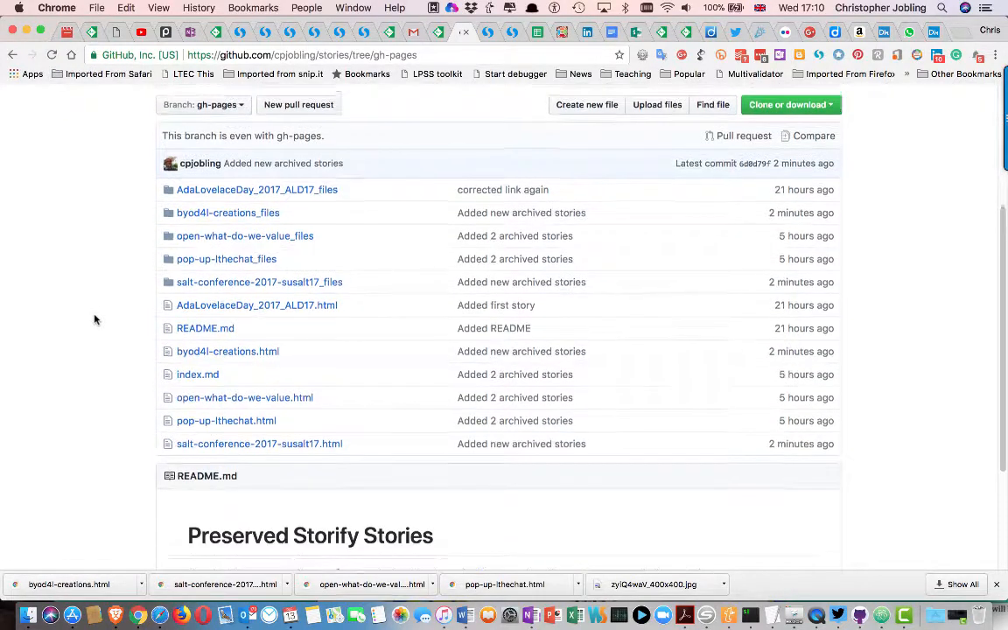
scroll(95, 320, "up", 4)
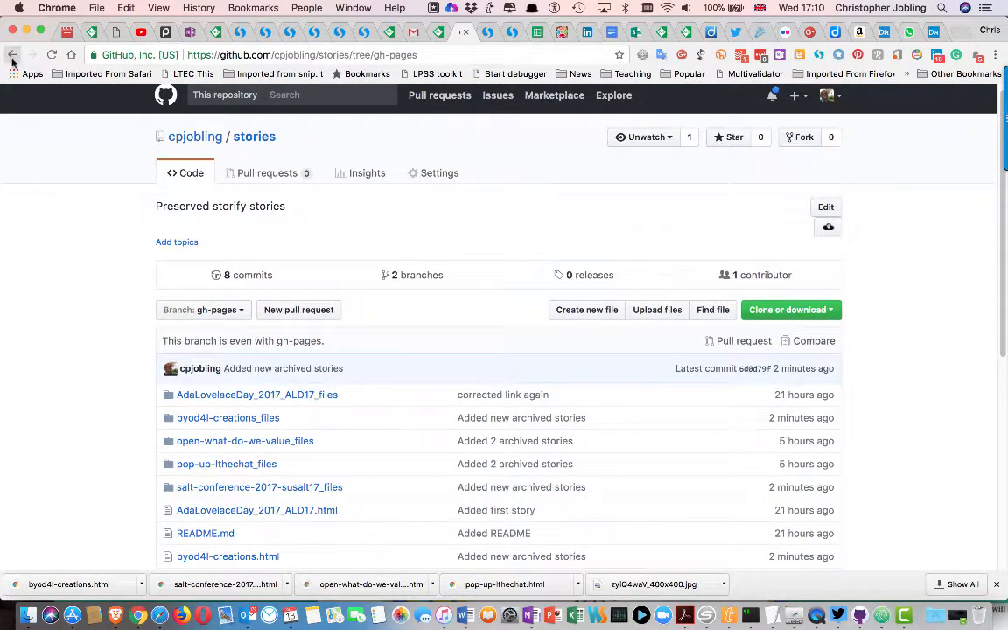
right_click(12, 54)
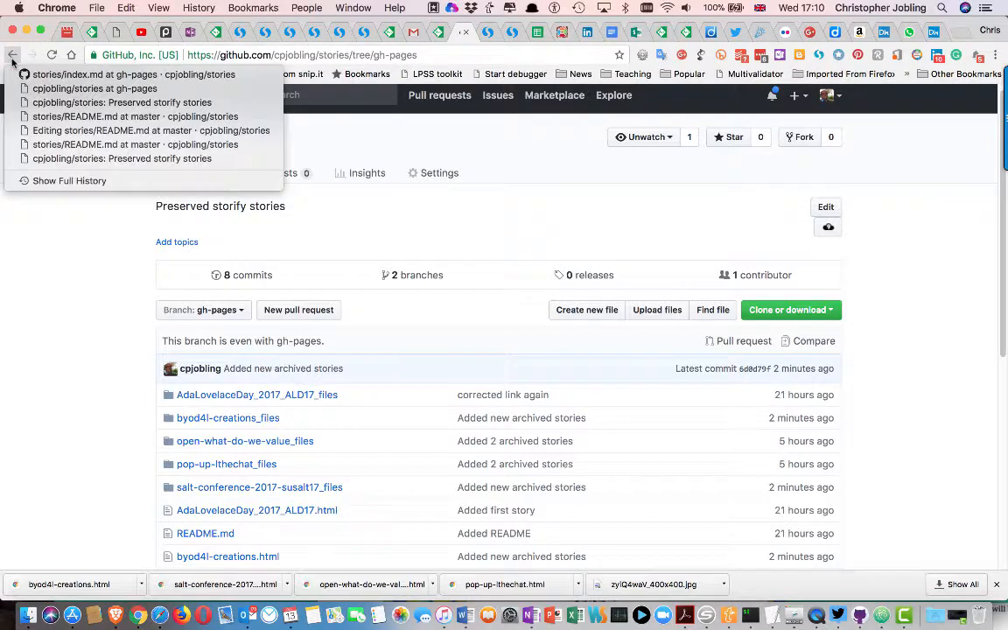
left_click(22, 103)
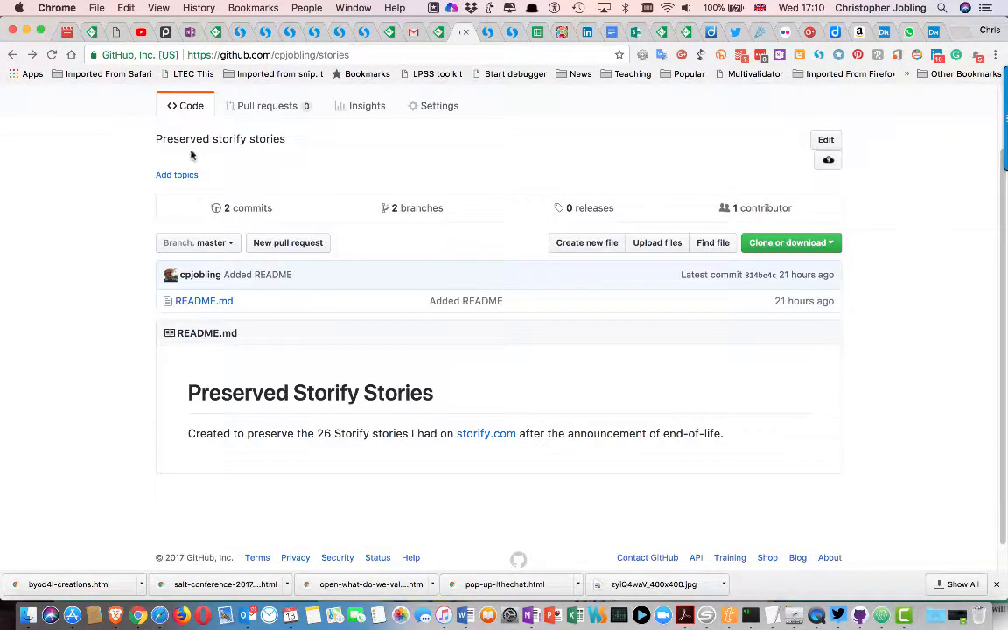
left_click(10, 54)
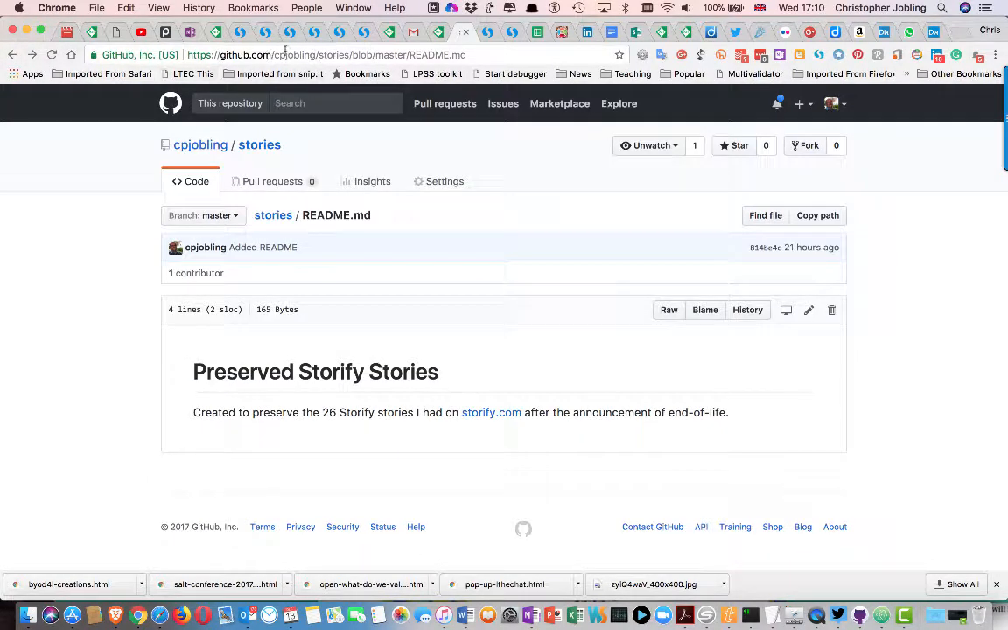
Step: Open the published stories site at the account's github.io/stories address and reload it to check the story list
left_click(221, 54)
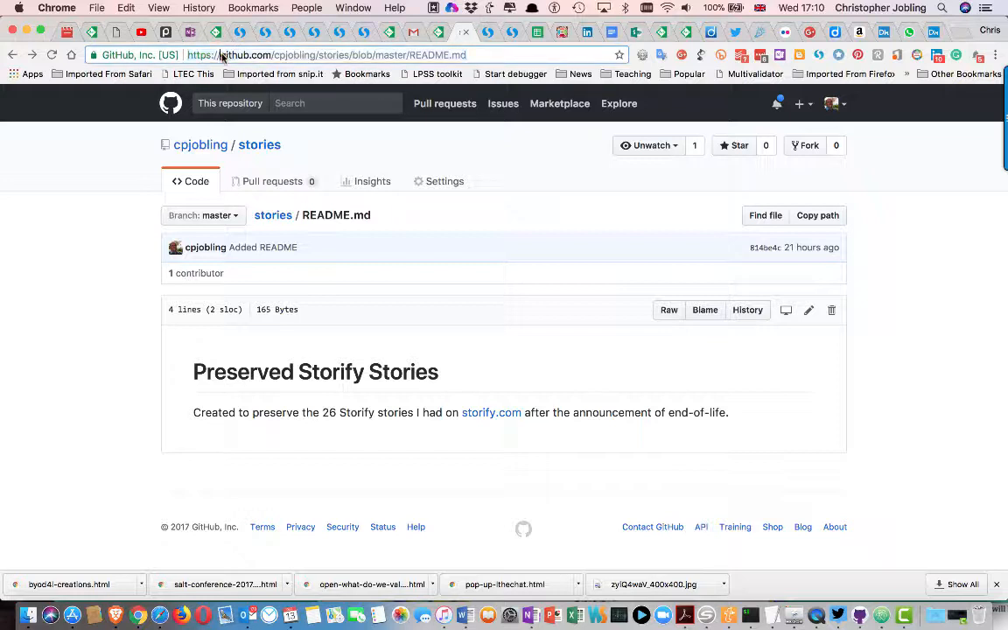
left_click_drag(221, 54, 487, 70)
type("cpjoblingb")
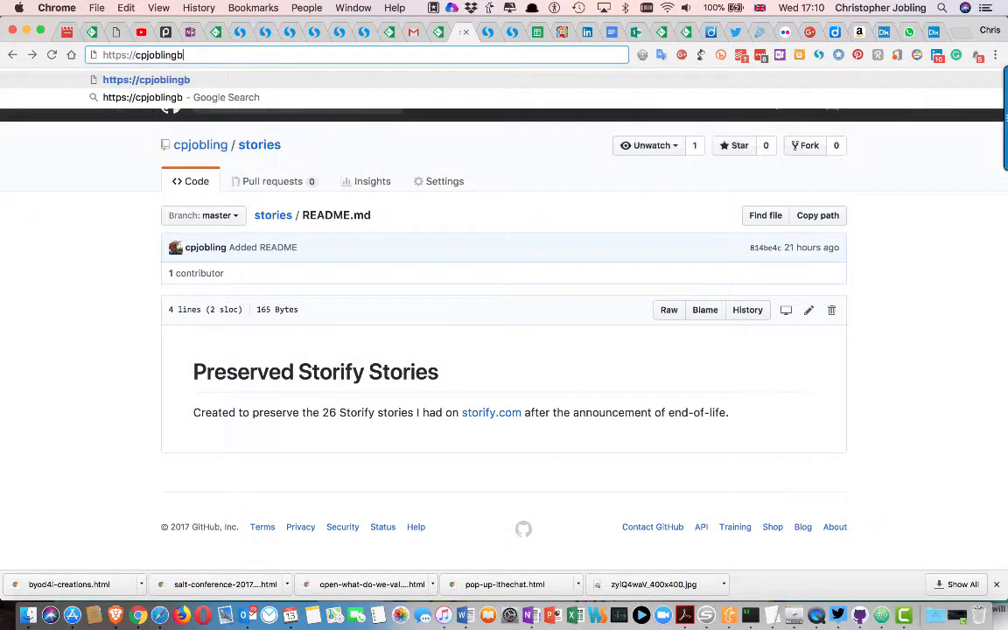
key("BackSpace")
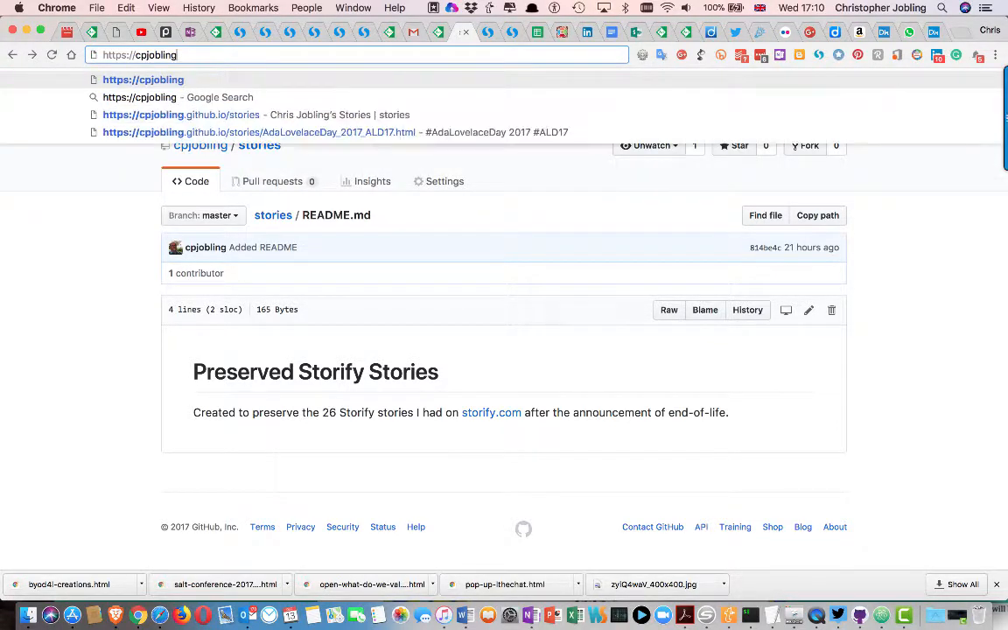
type(".gi")
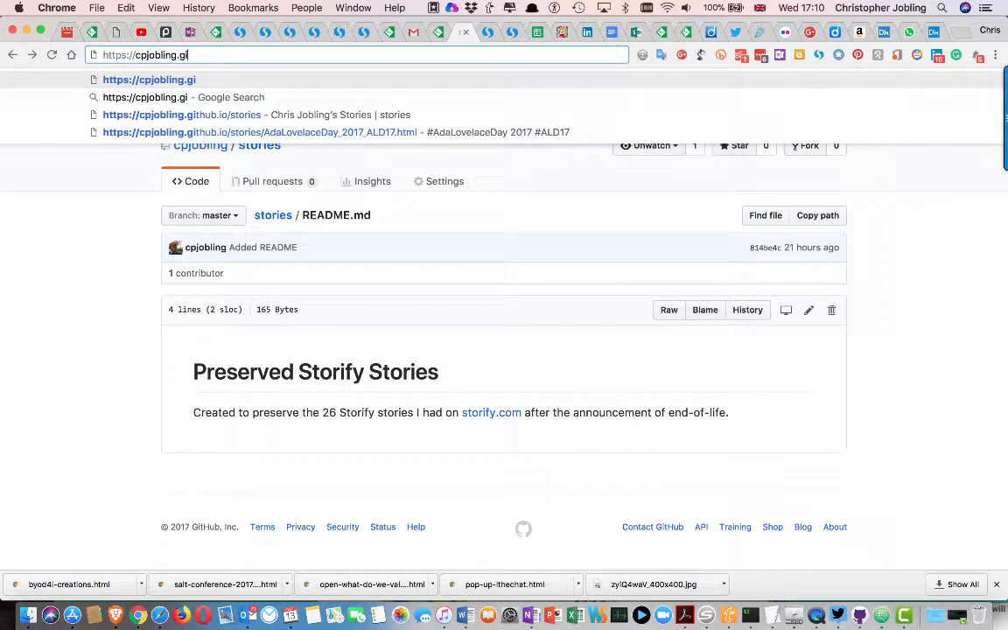
type("t")
type("hu")
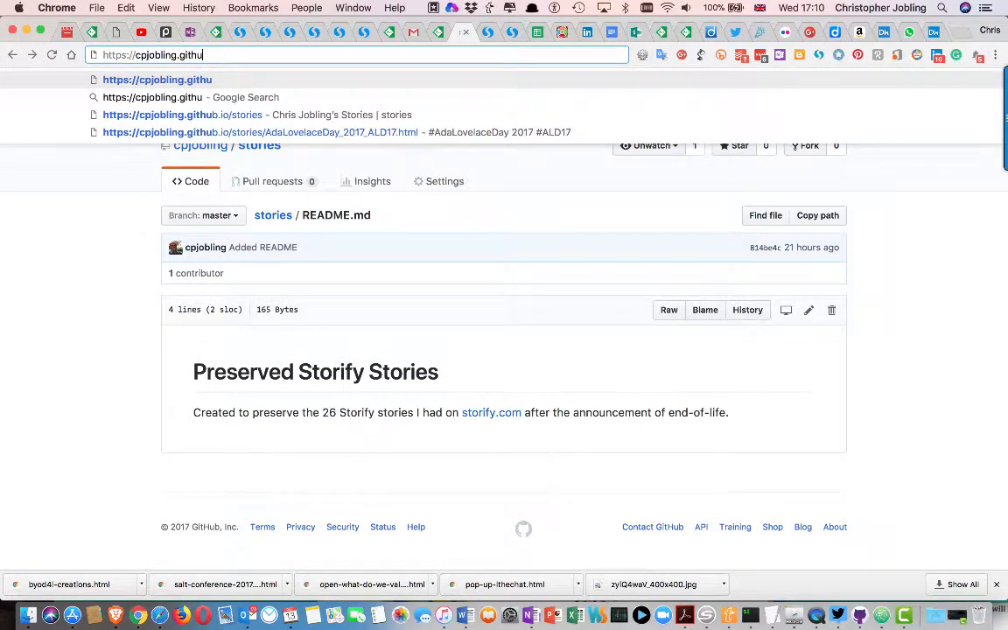
type("b.io")
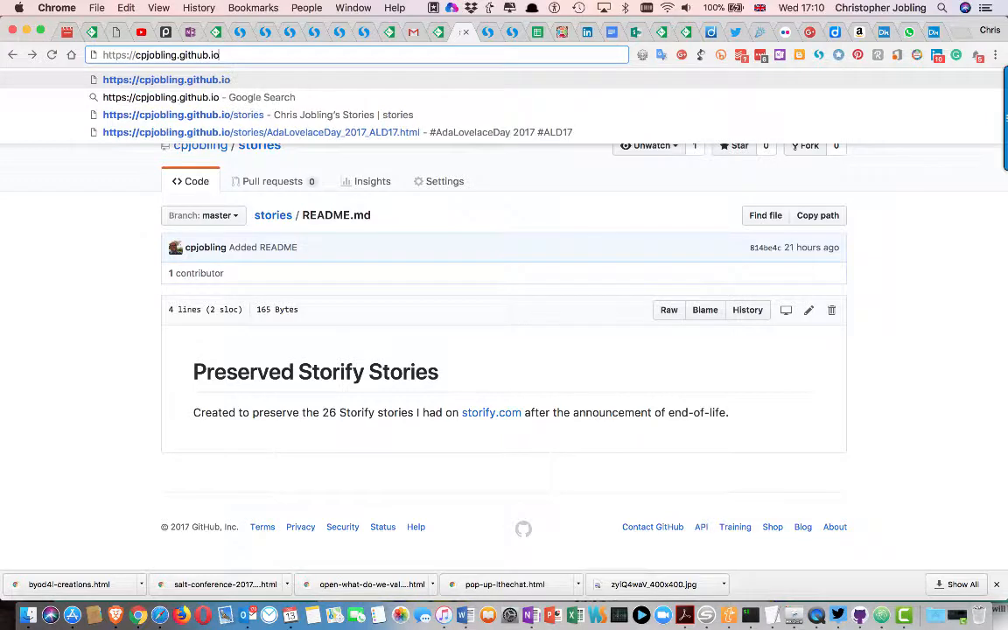
type("/stories")
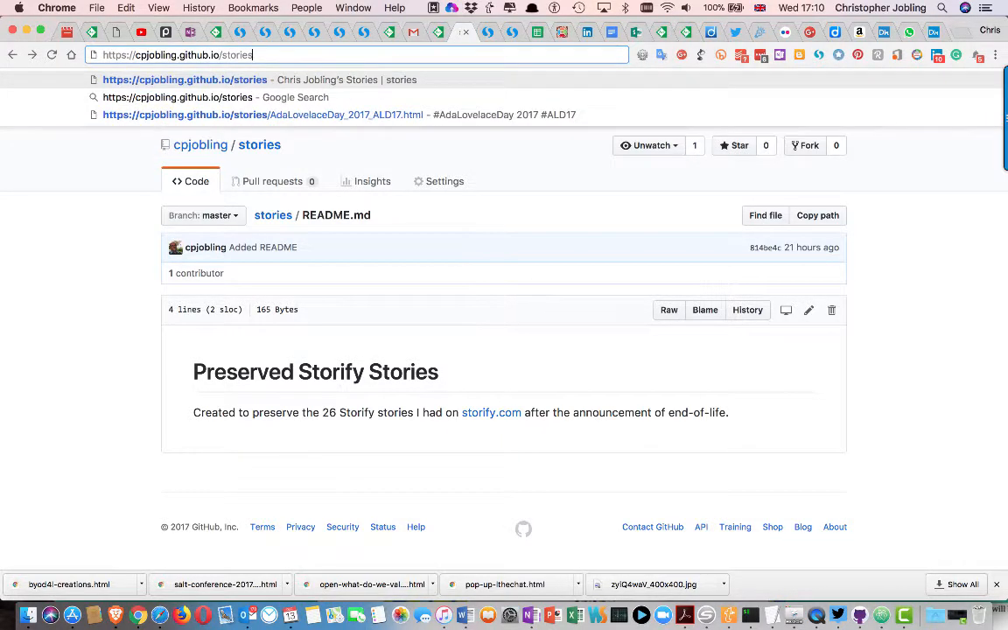
key("Return")
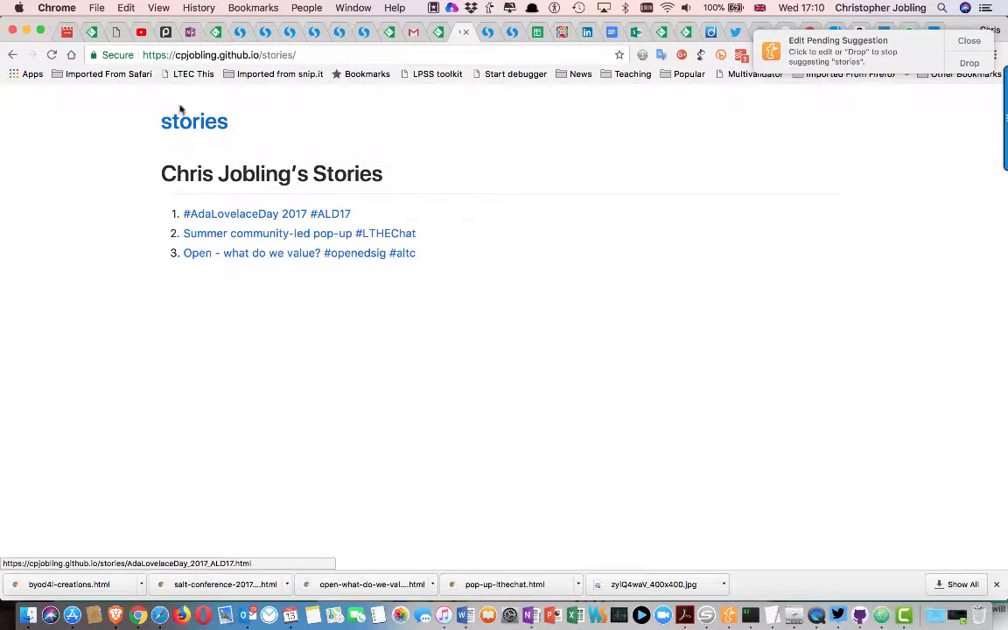
left_click(50, 56)
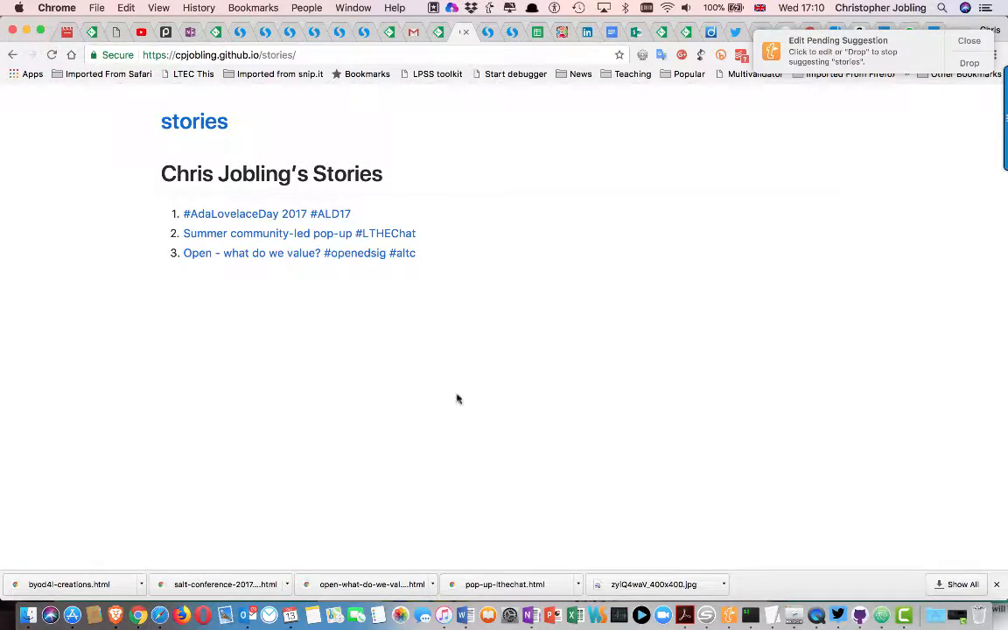
Step: Switch to Atom, dismiss the pending suggestion notification and save index.md
left_click(882, 617)
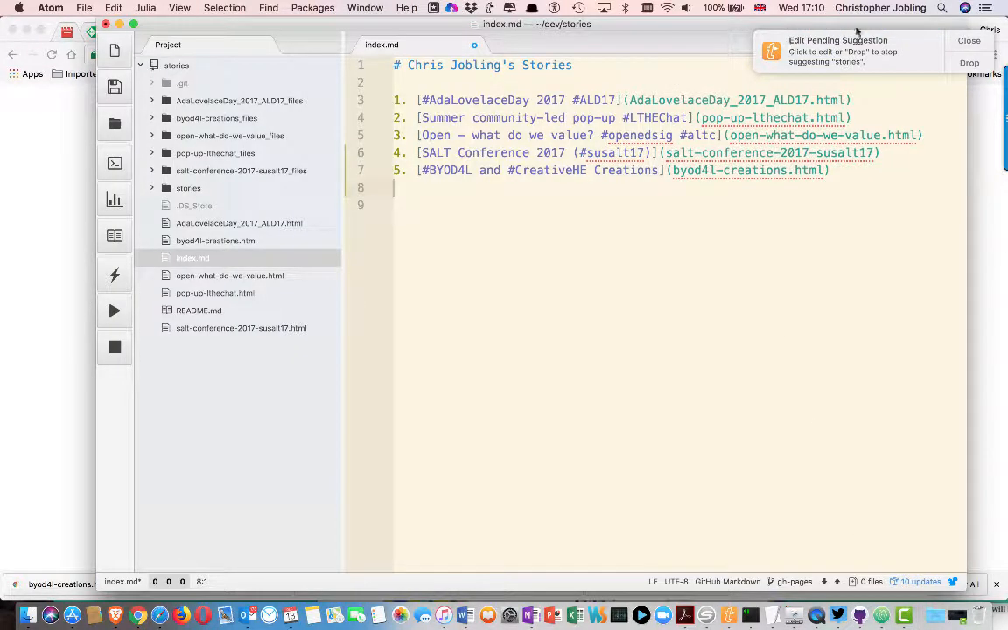
left_click(970, 40)
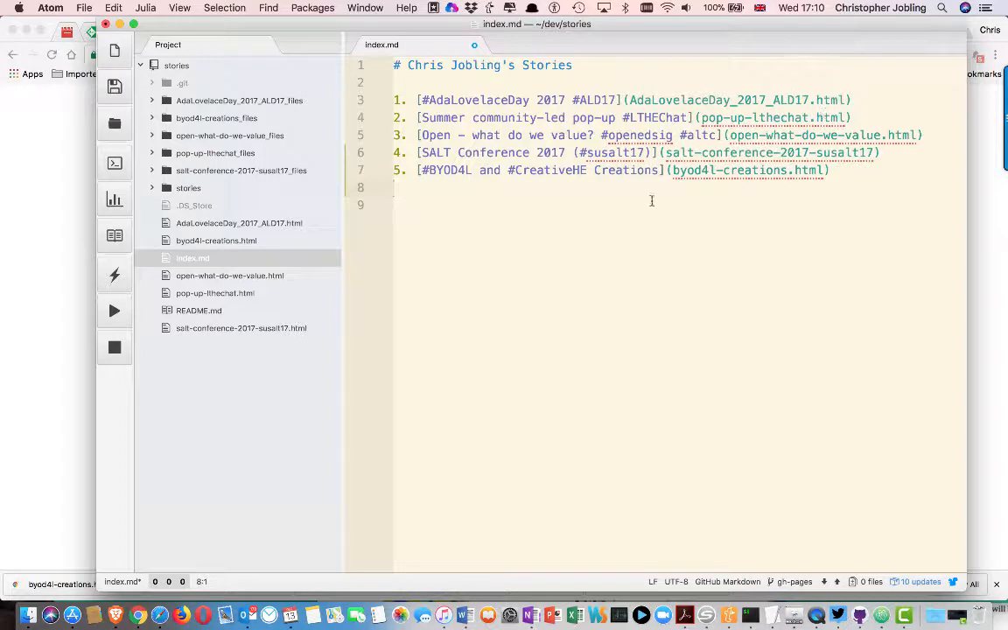
key("super+s")
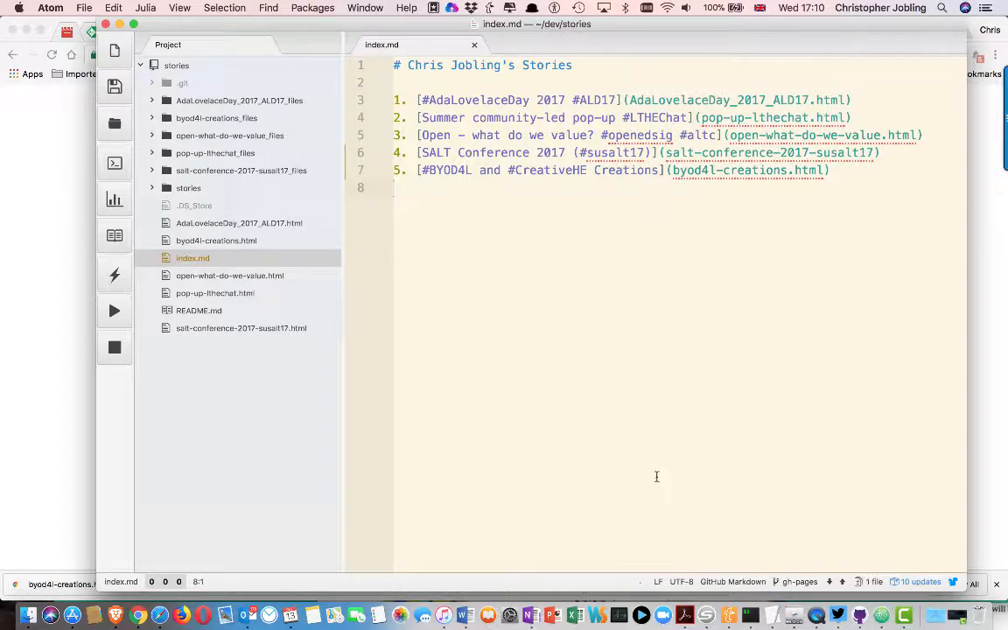
Step: In GitHub Desktop, commit the index.md change to gh-pages with the summary "Updated index" and sync the repository
left_click(860, 615)
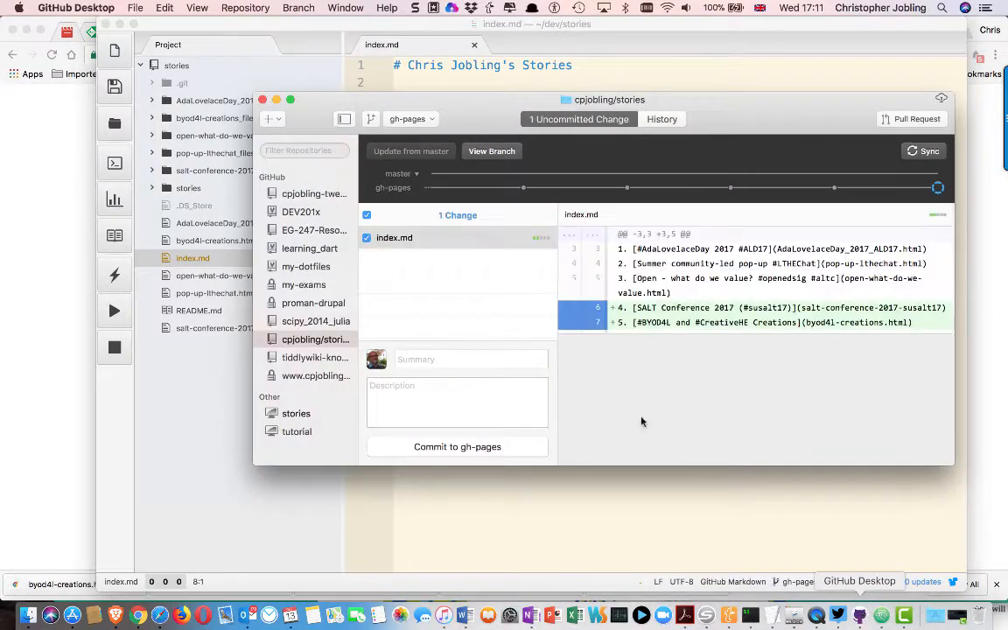
left_click(427, 359)
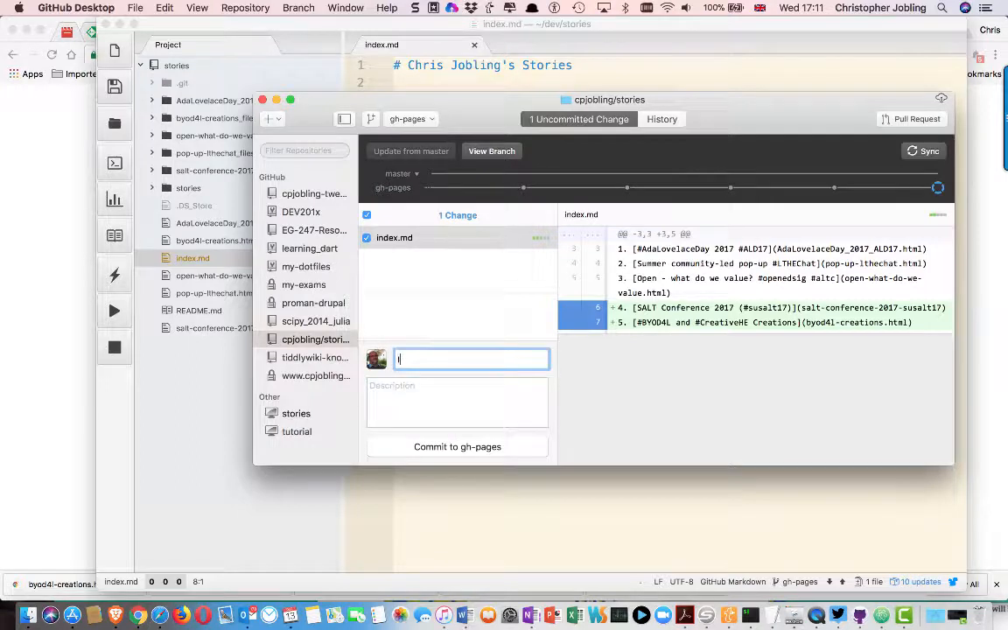
type("Updated index")
key("Tab")
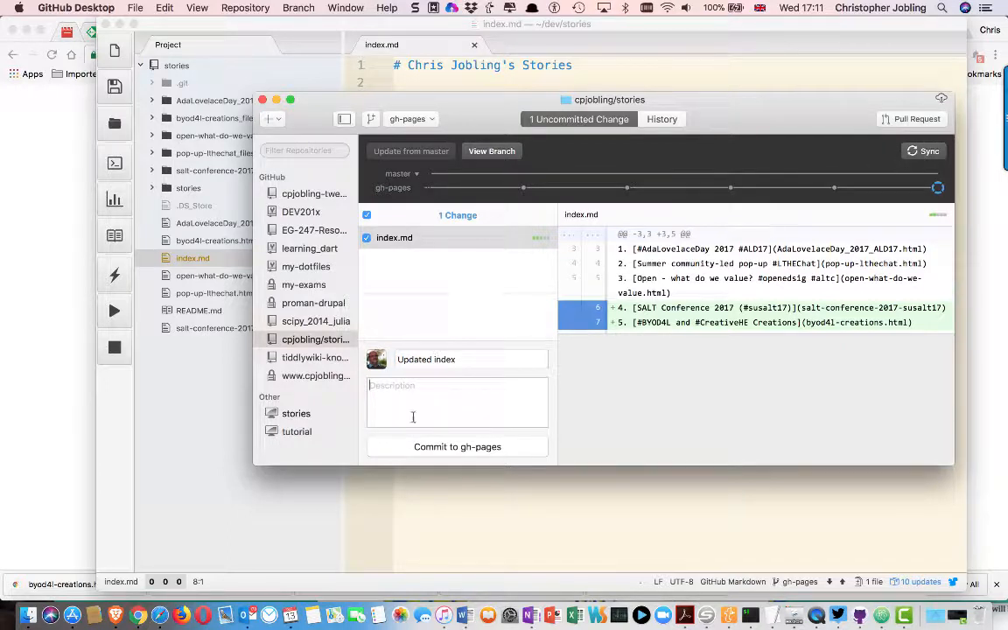
left_click(427, 446)
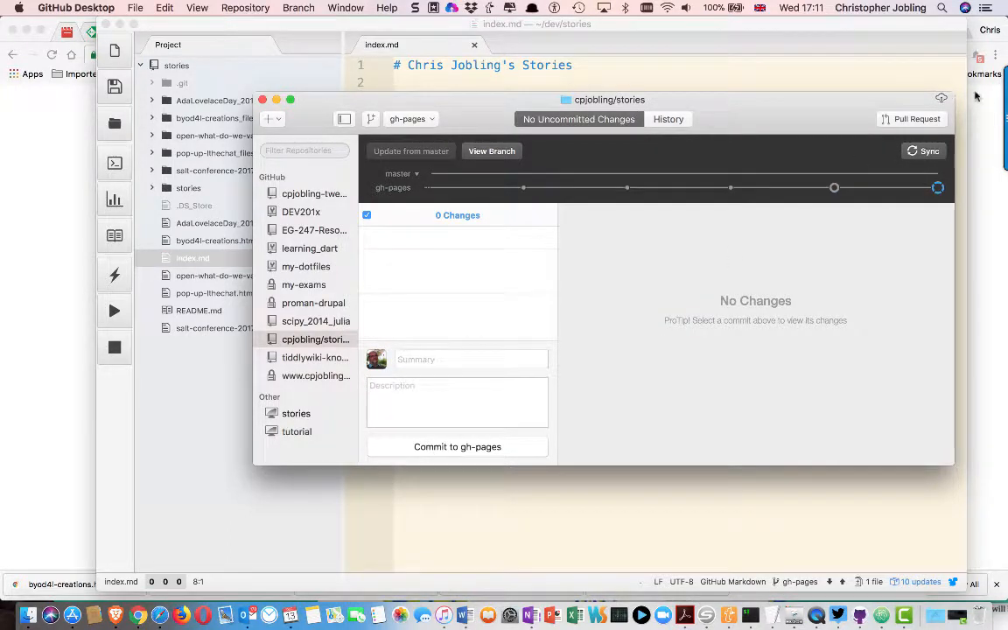
left_click(925, 152)
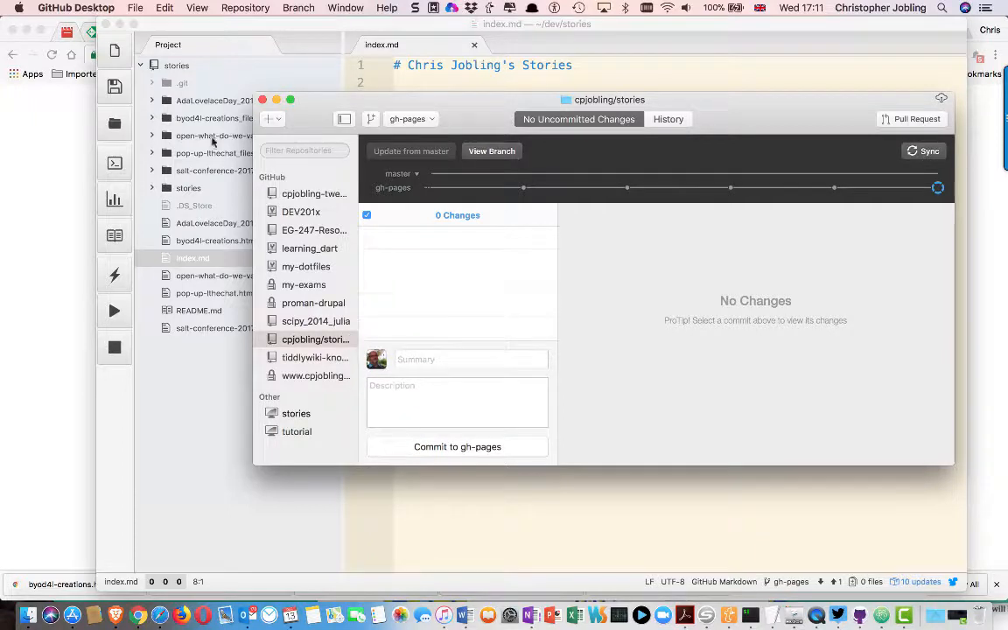
Step: Switch to Chrome and reload the published stories site until its story list can be checked for the new entries
left_click(58, 173)
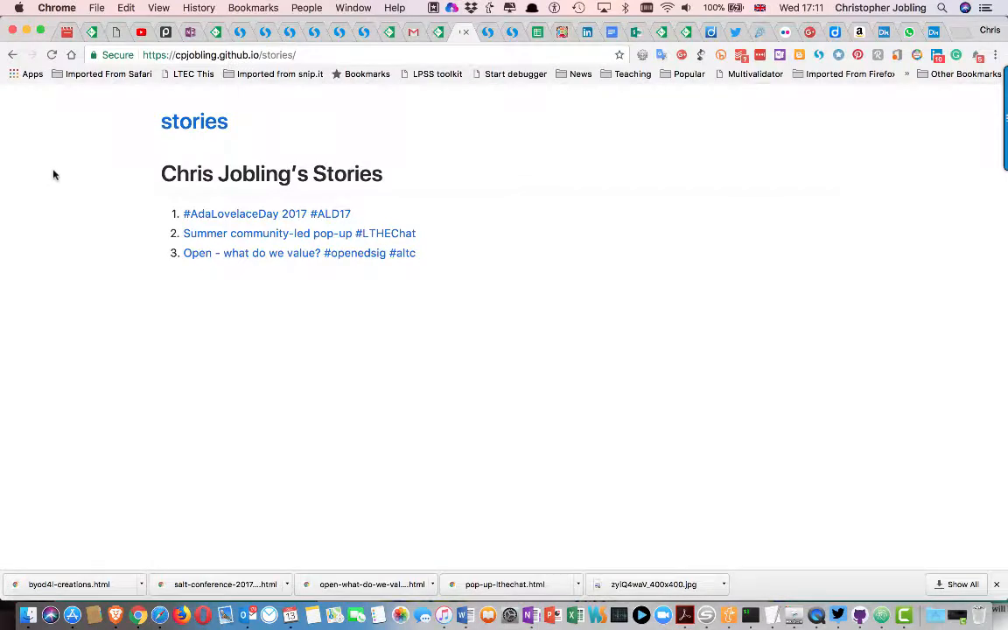
left_click(52, 54)
left_click(52, 54)
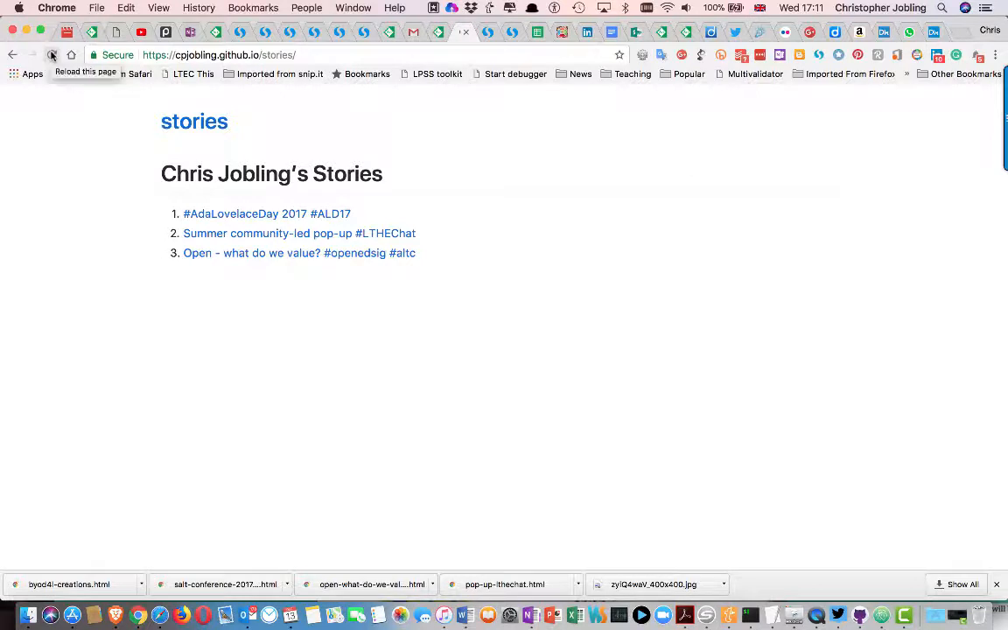
left_click(52, 54)
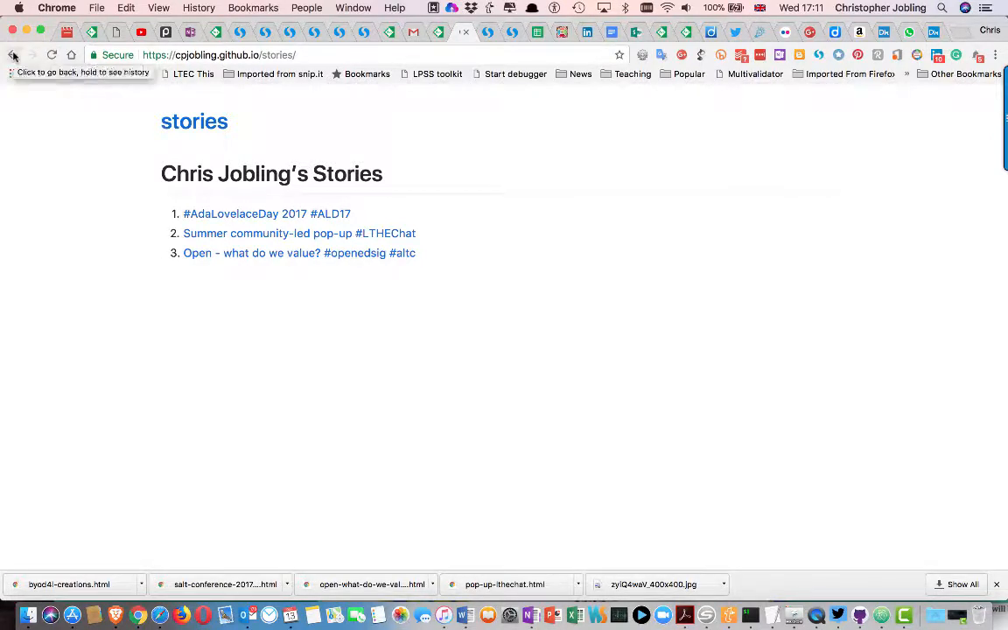
left_click(50, 54)
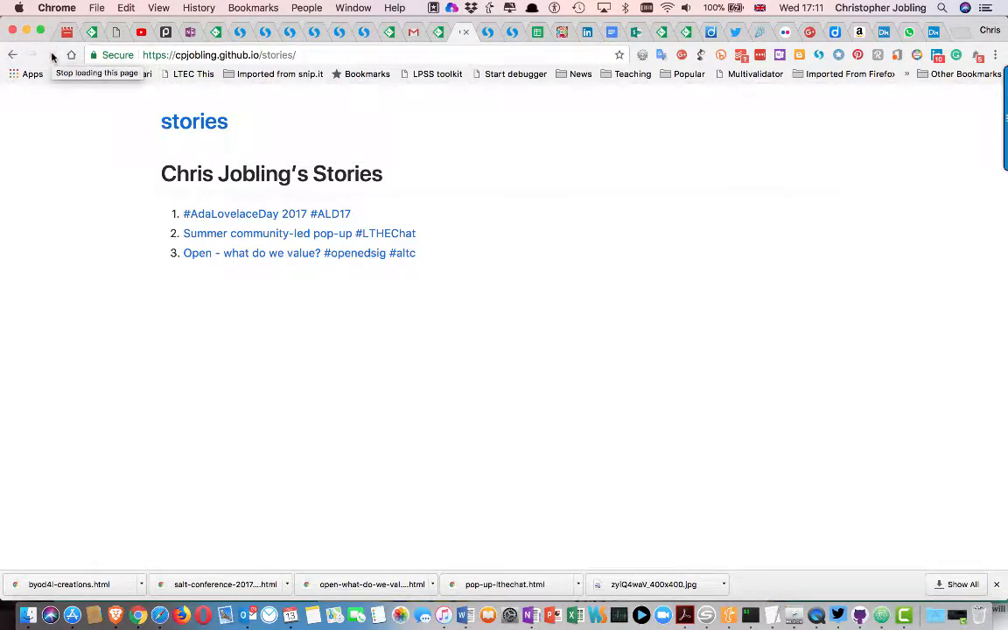
left_click(13, 54)
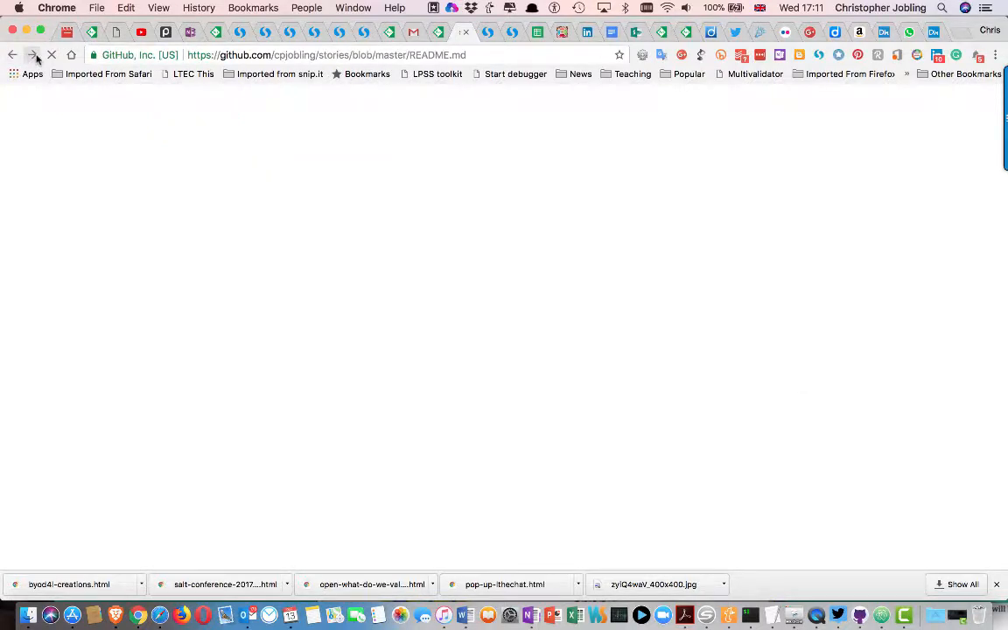
left_click(34, 55)
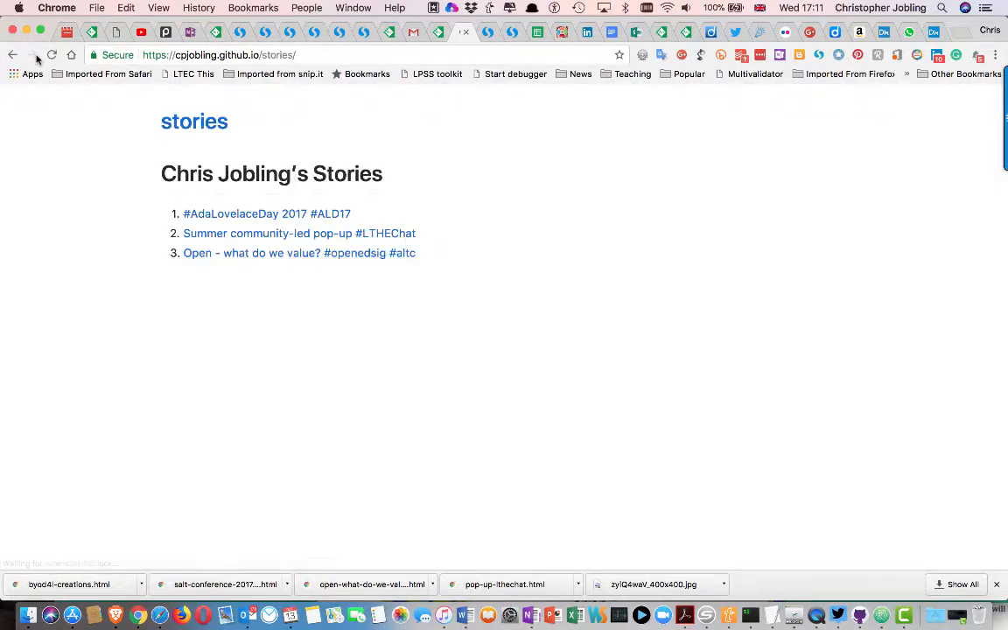
left_click(56, 56)
Step: Switch to GitHub Desktop, sync the stories repository again and return to Chrome
key("super+Tab")
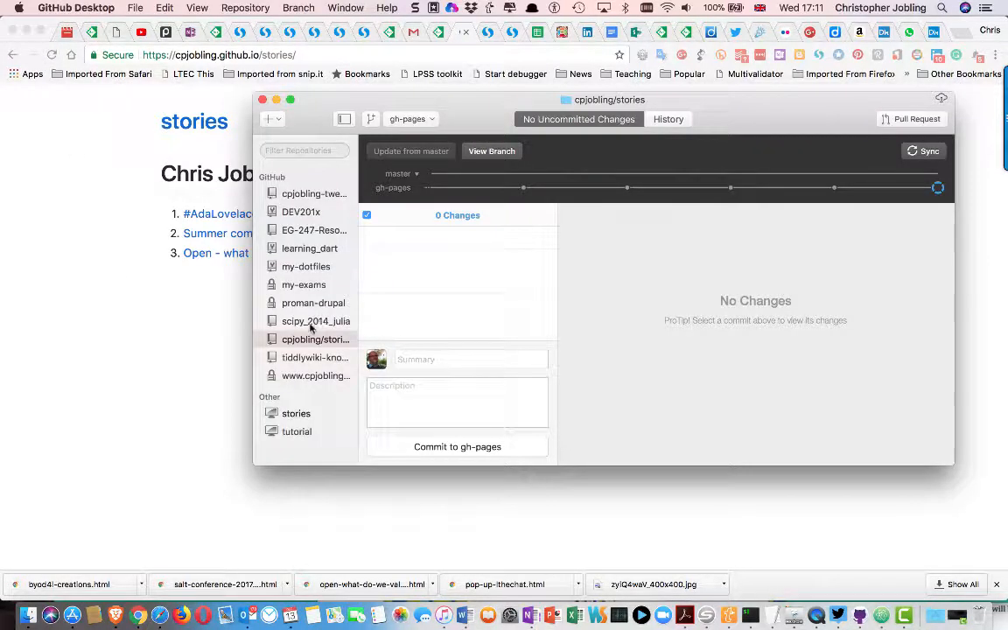
left_click(937, 151)
left_click(138, 254)
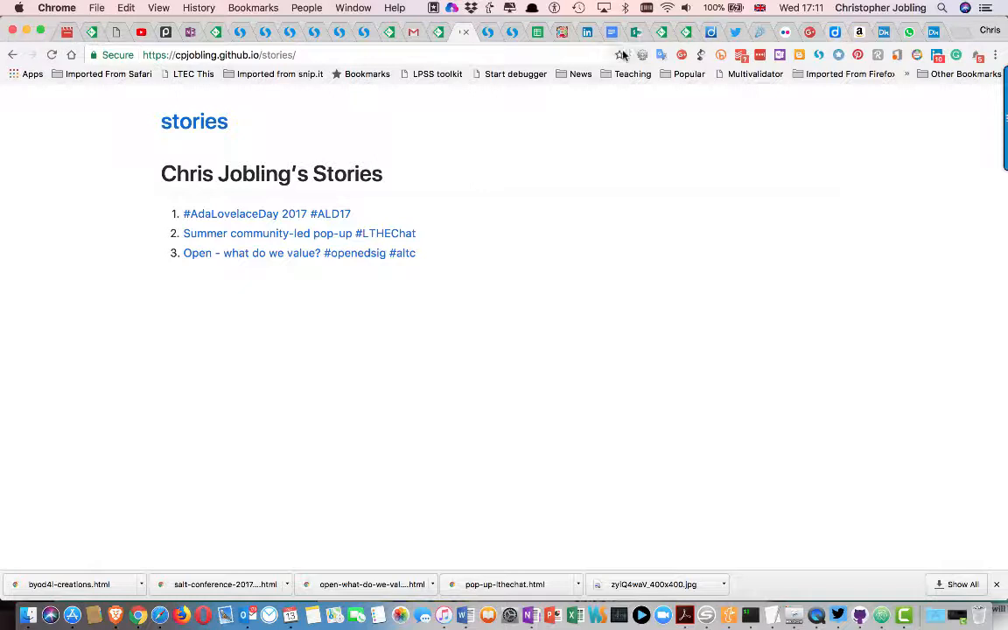
Step: Go back from the published site to GitHub and open the stories repository's main page
left_click(13, 54)
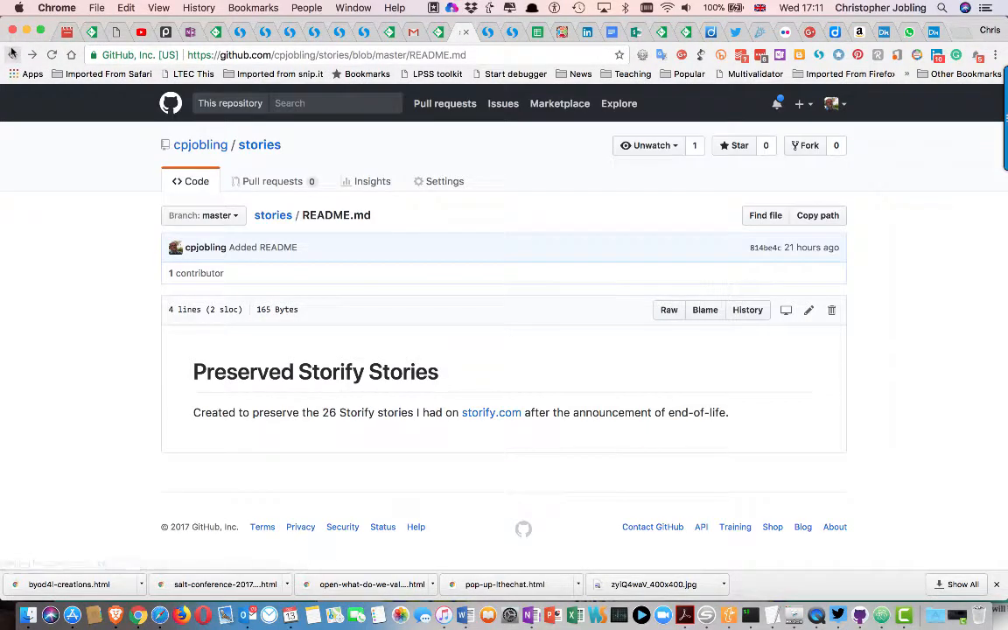
left_click(12, 54)
left_click(13, 55)
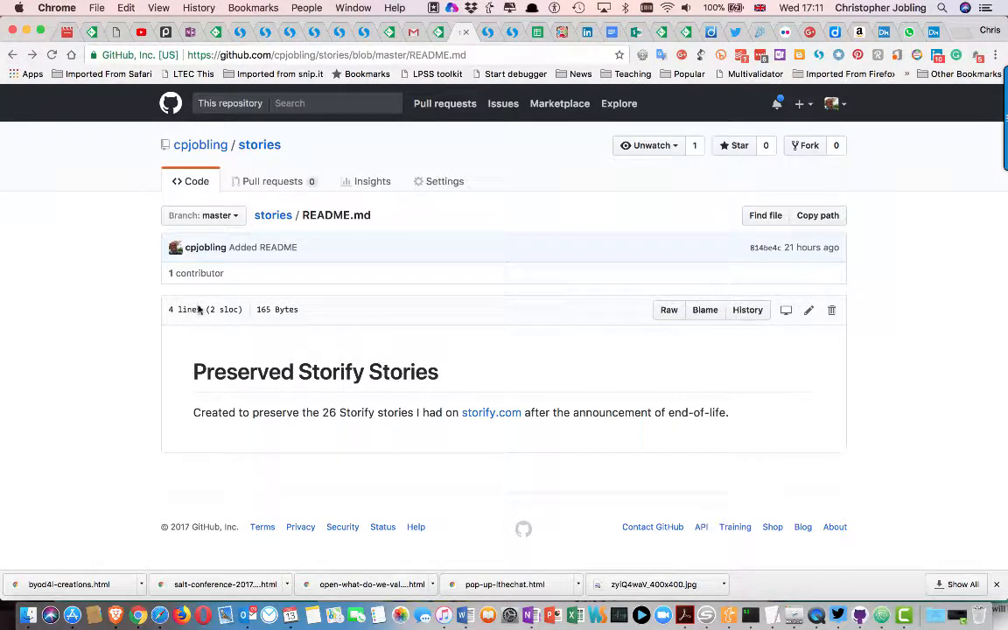
left_click(281, 217)
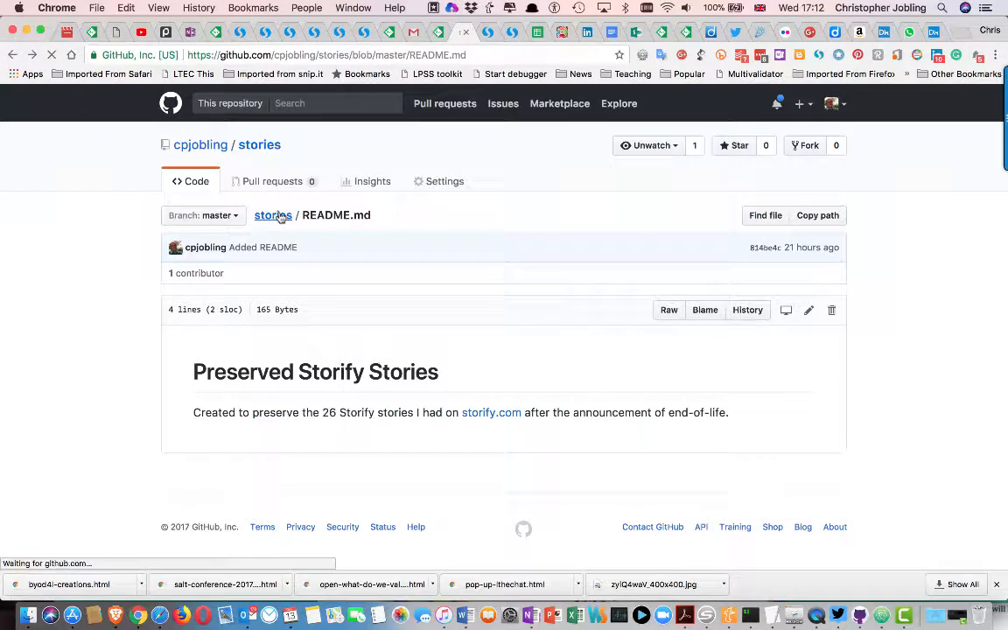
scroll(291, 383, "down", 3)
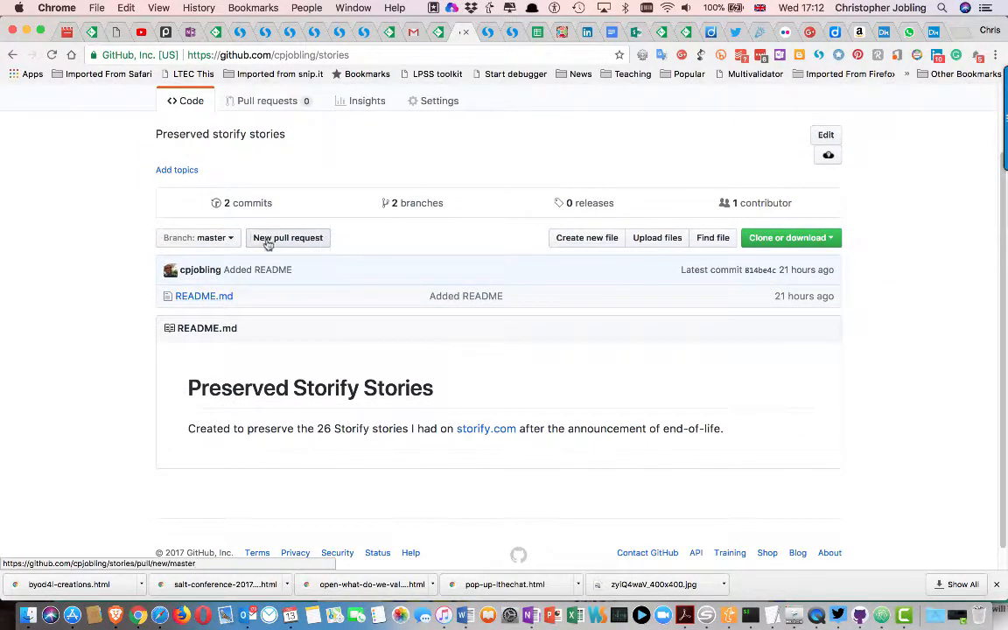
Step: Switch the repository view to the gh-pages branch and open index.md to check its story links
left_click(210, 237)
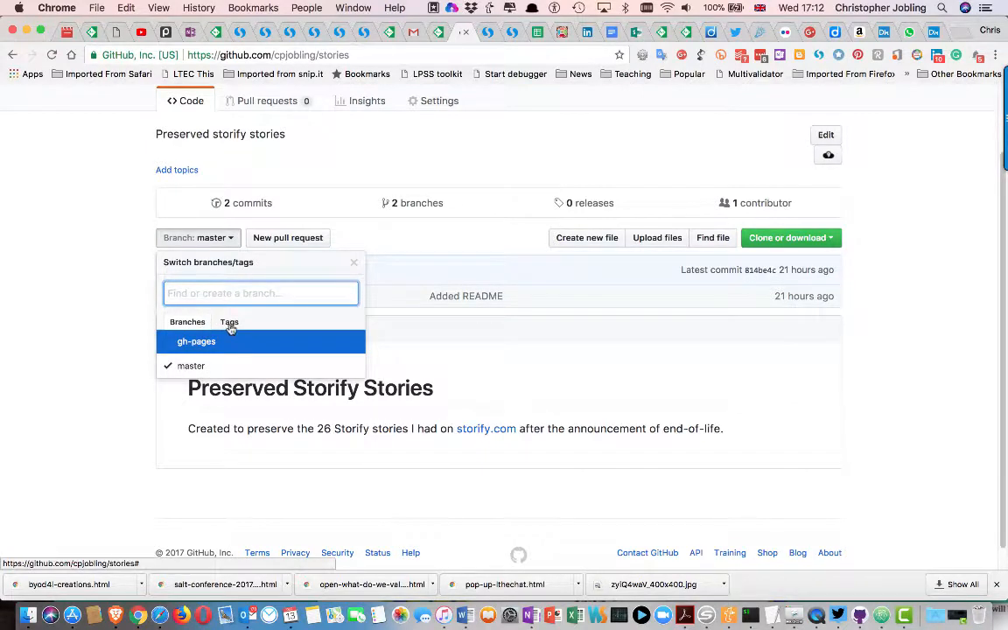
left_click(206, 342)
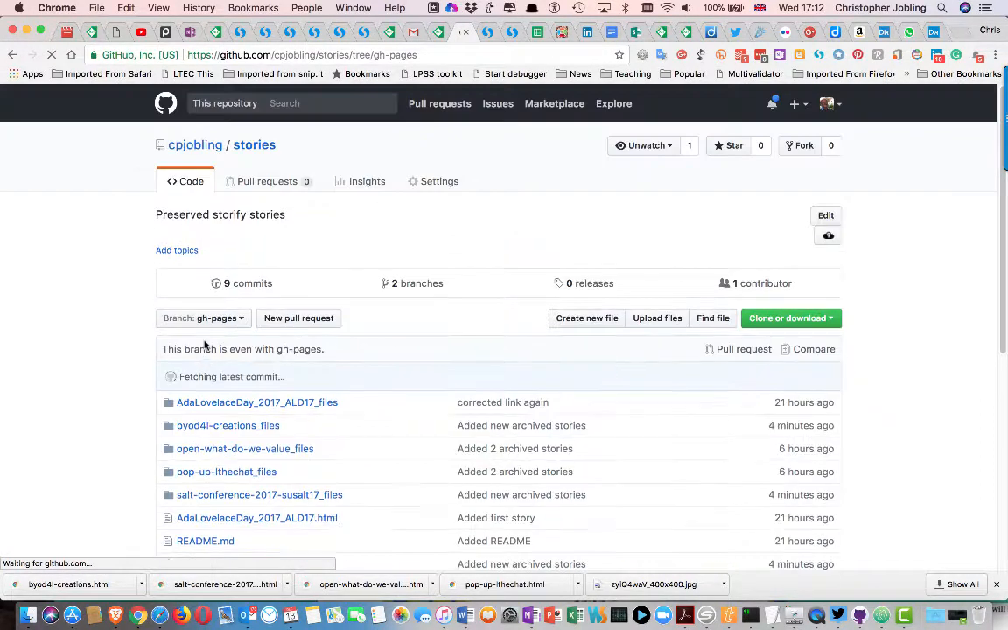
scroll(204, 346, "down", 3)
left_click(202, 411)
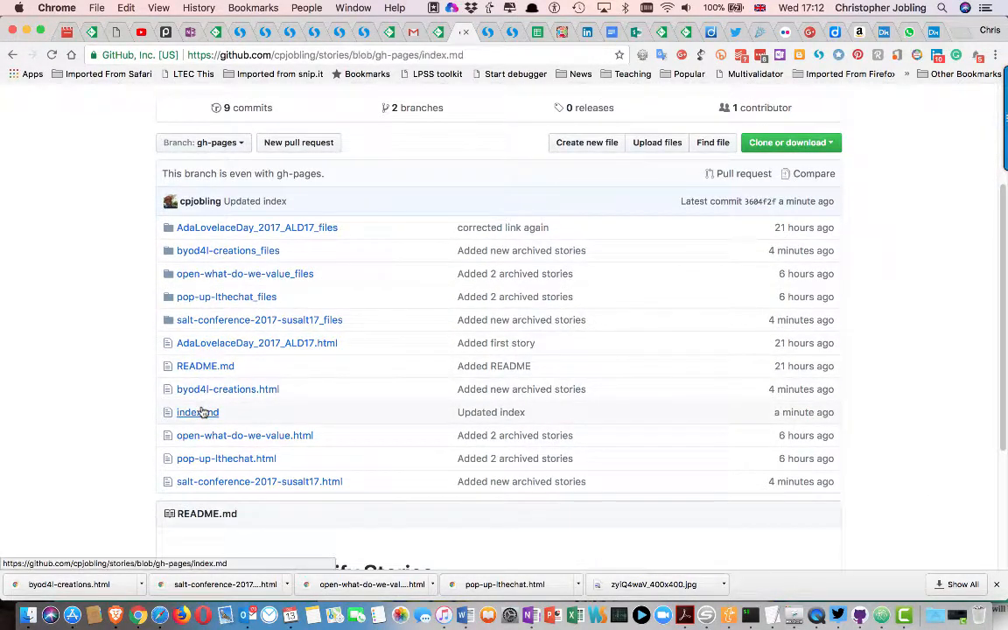
scroll(203, 411, "down", 2)
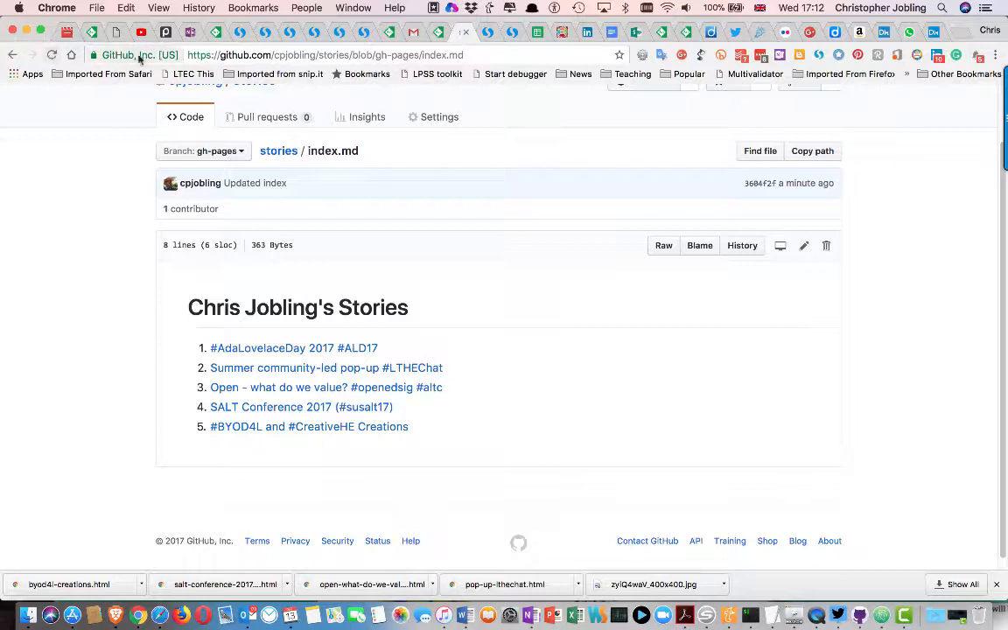
Step: Return through the browser history to the earliest visited page of the stories repository
right_click(9, 54)
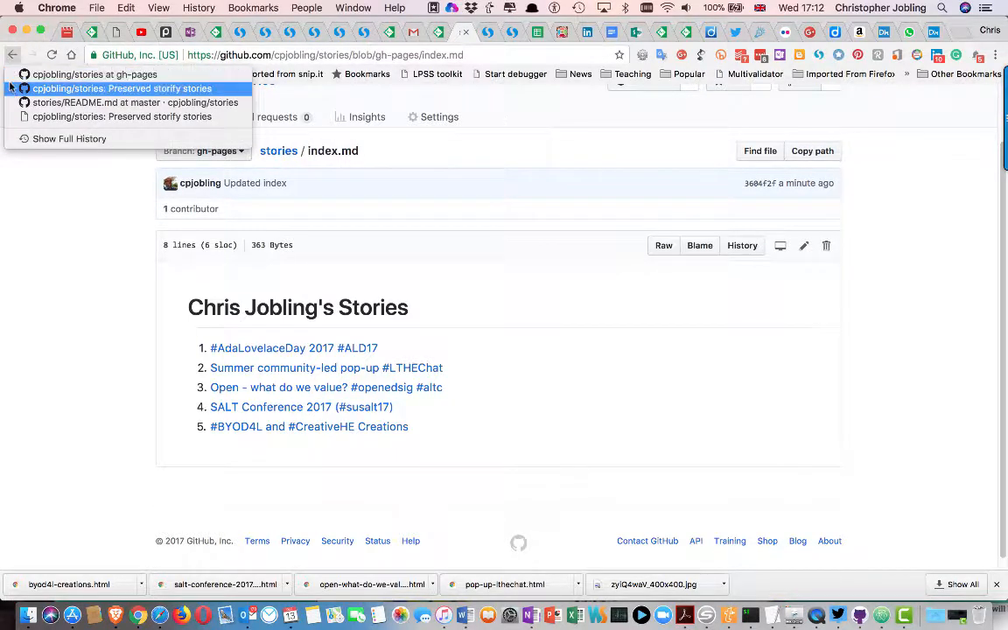
left_click(10, 90)
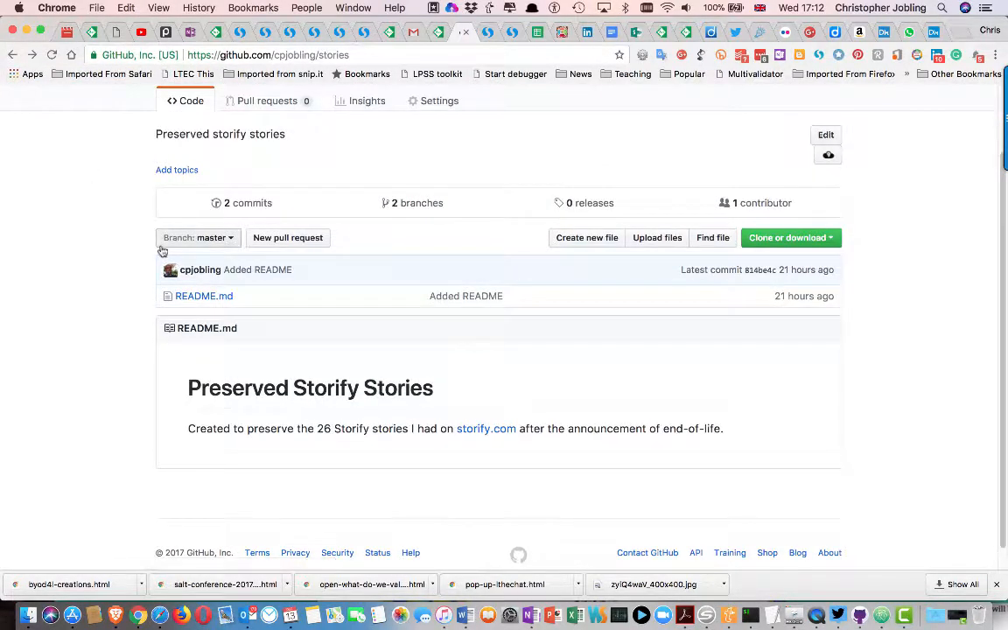
right_click(12, 54)
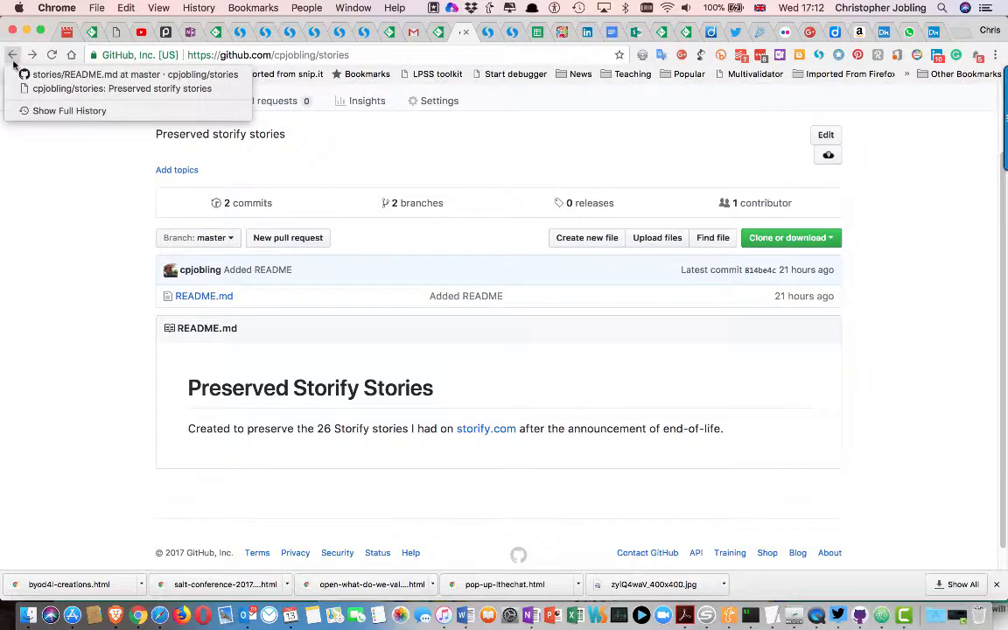
left_click(16, 90)
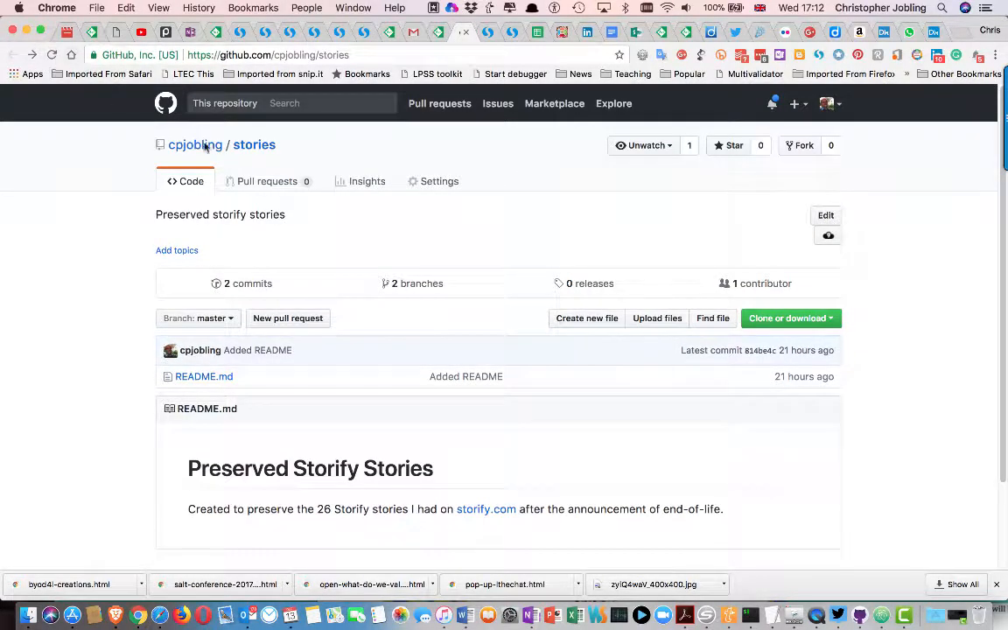
Step: Change the host in the repository's web address from github.com to the account's github.io subdomain
left_click(221, 54)
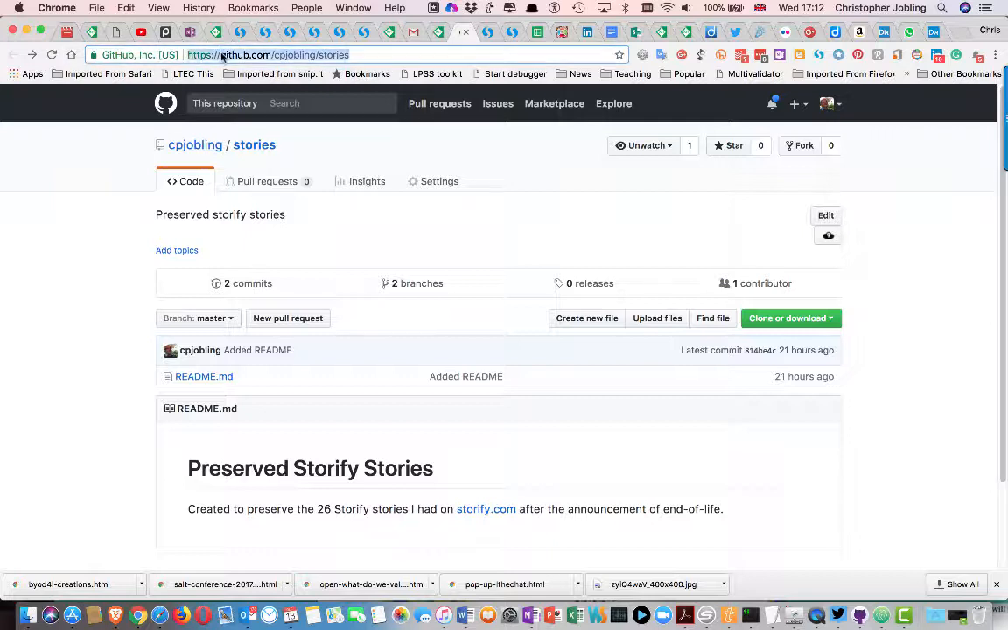
left_click(138, 54)
type("cp")
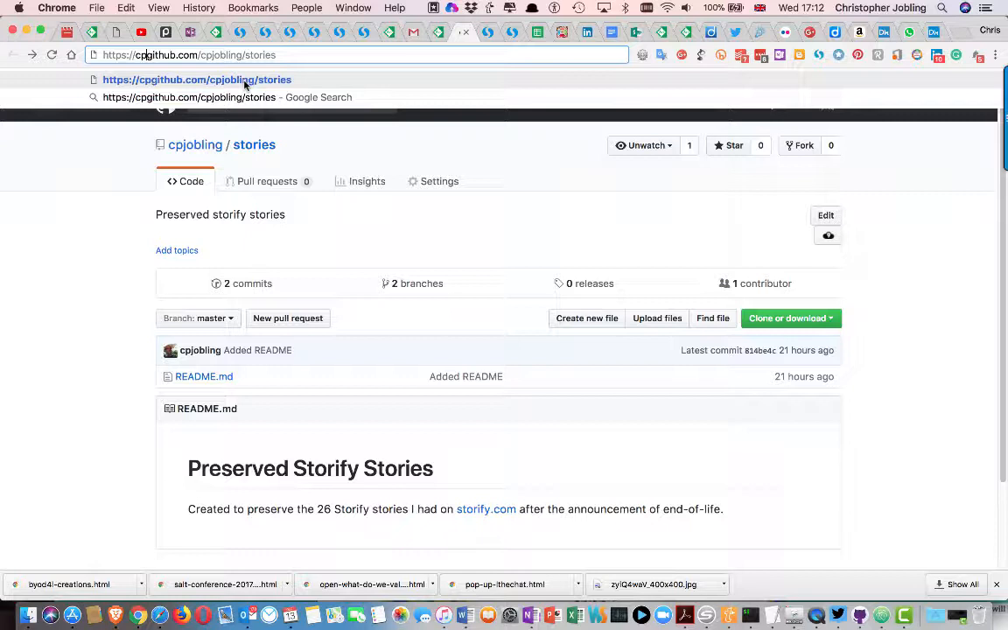
type("jobling")
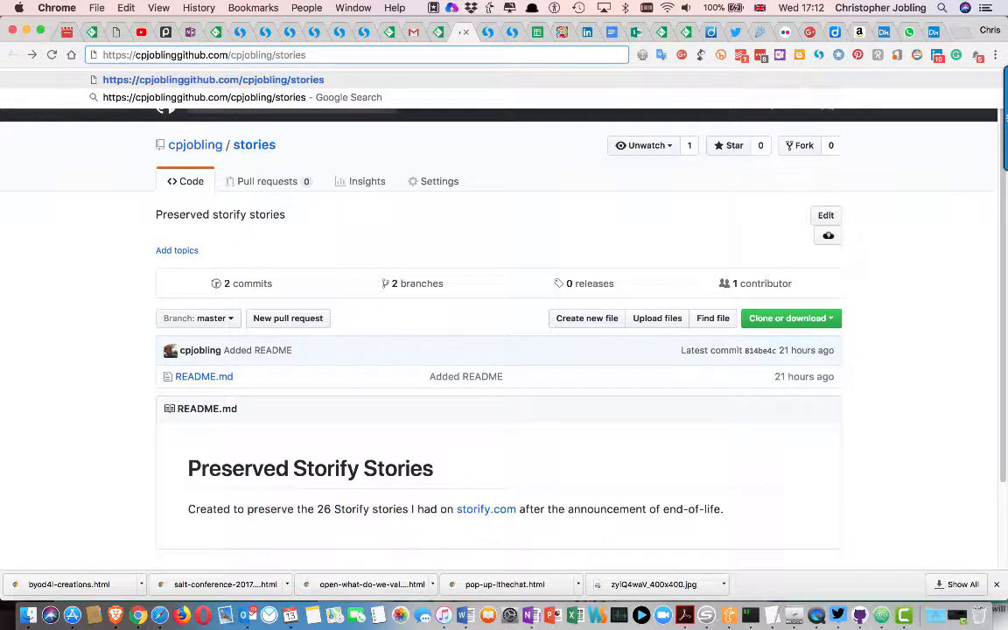
type(".")
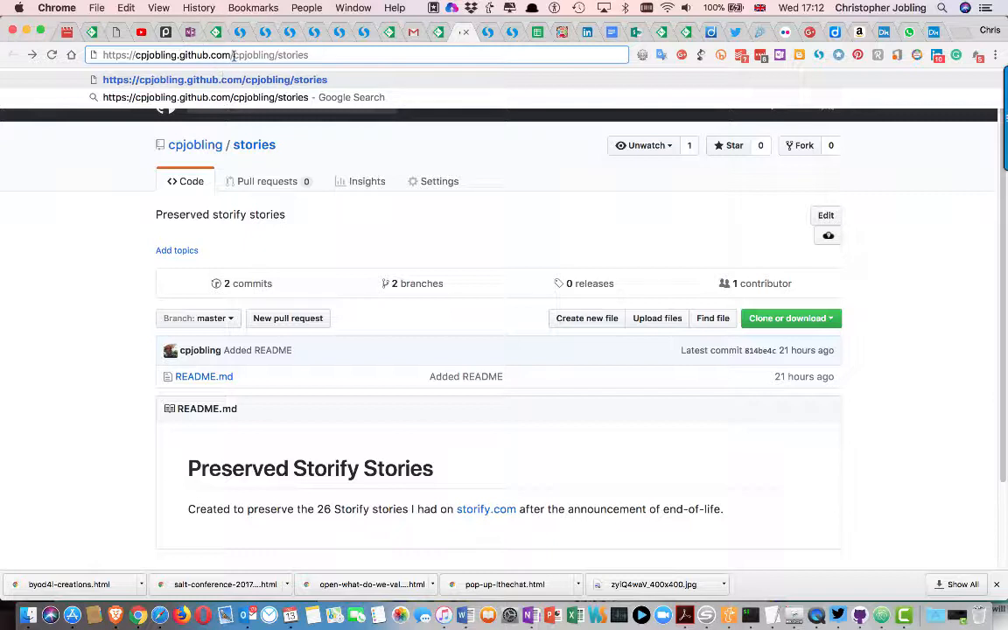
left_click_drag(233, 55, 269, 54)
left_click(214, 57)
double_click(215, 55)
type("io")
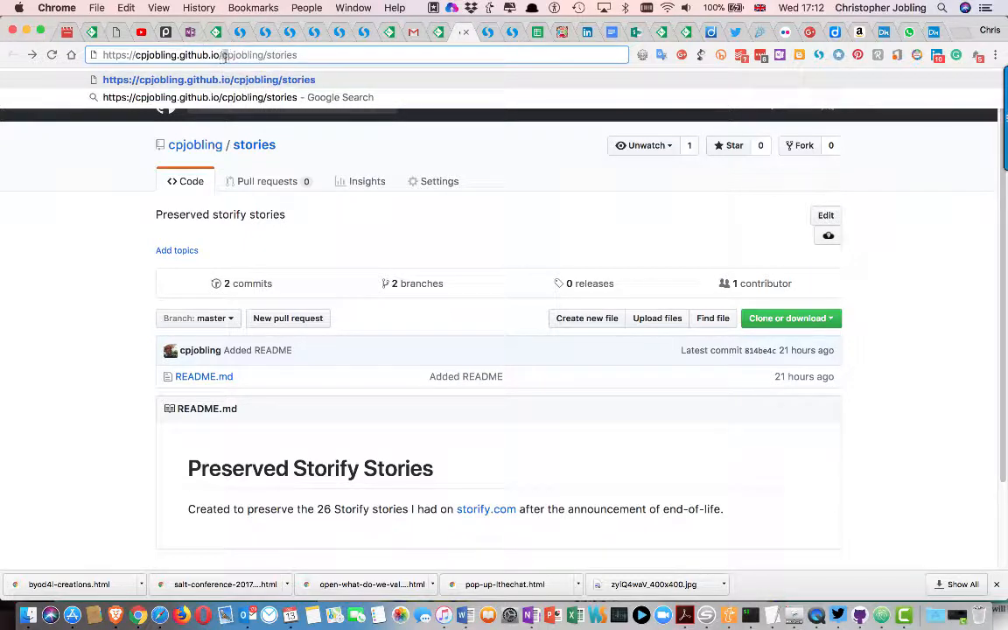
Step: Remove the account name from the address path, load the published stories site and reload it to check the list
left_click_drag(224, 55, 267, 57)
key("BackSpace")
key("Return")
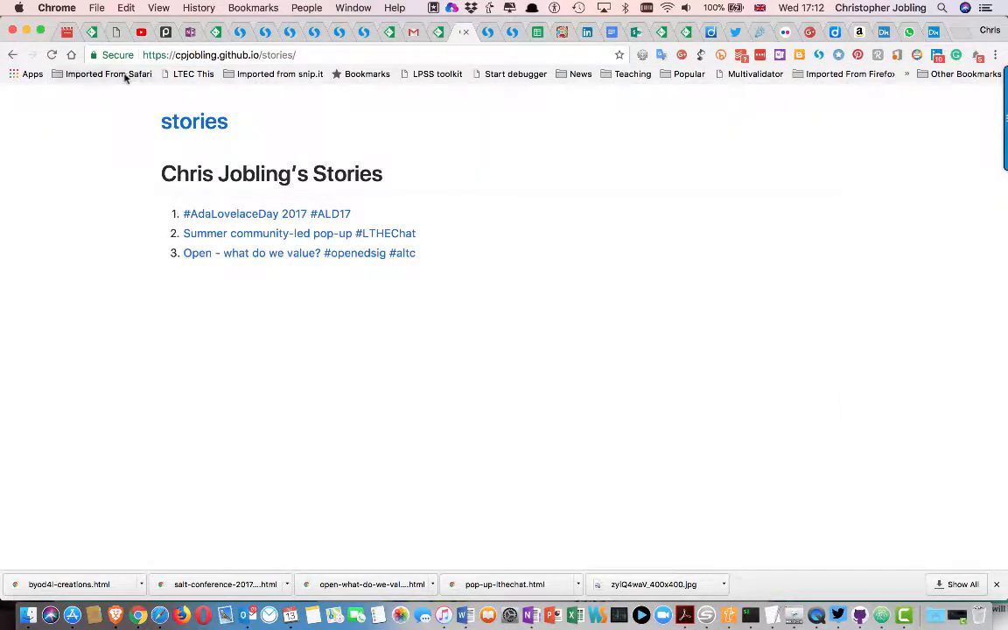
left_click(53, 56)
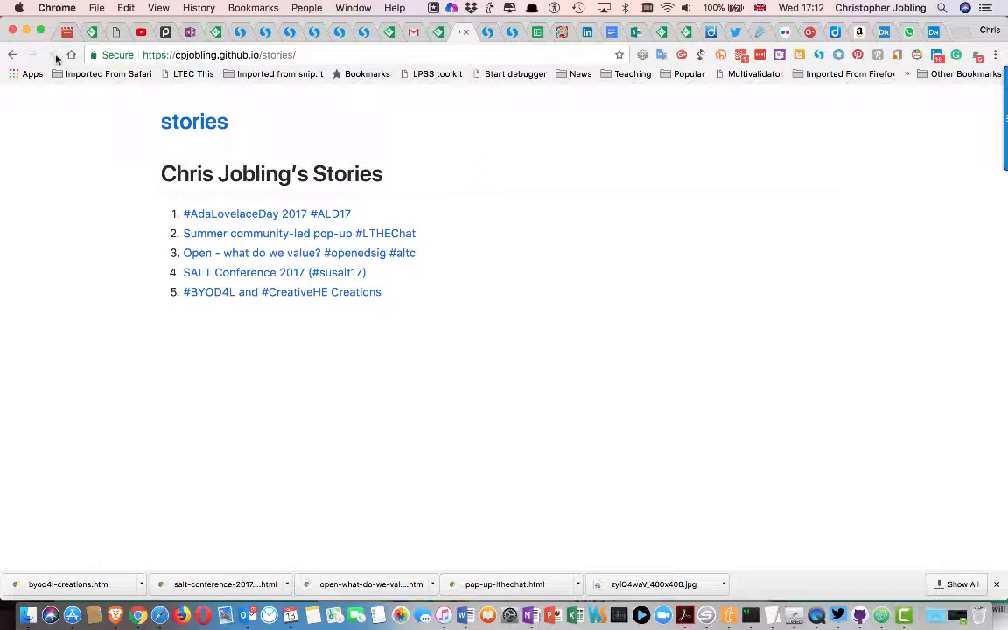
Step: Open the published "#BYOD4L and #CreativeHE Creations" story and look through its archived posts and images down to the end
left_click(244, 290)
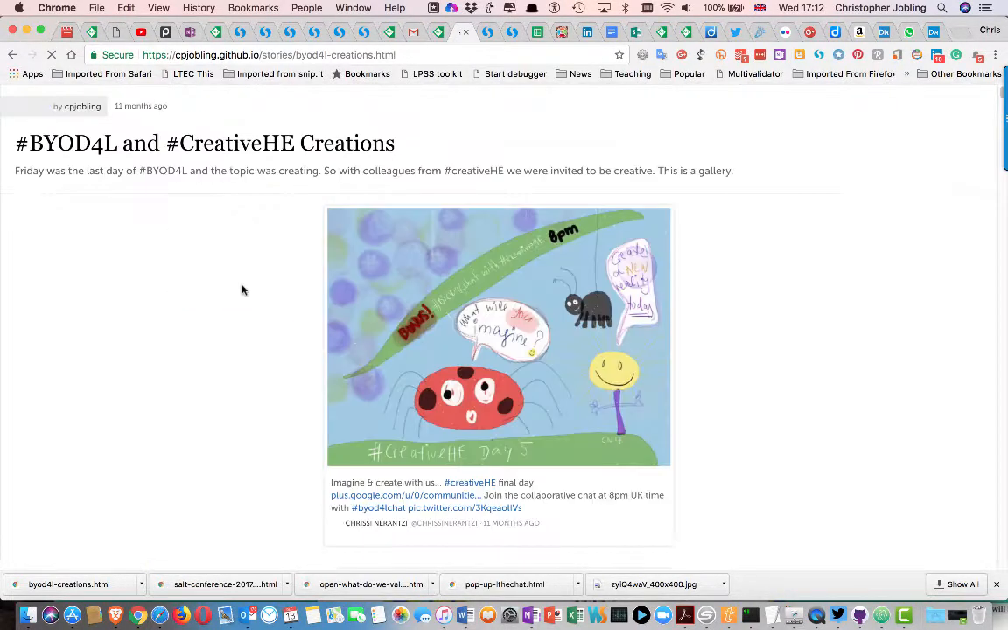
scroll(218, 361, "down", 15)
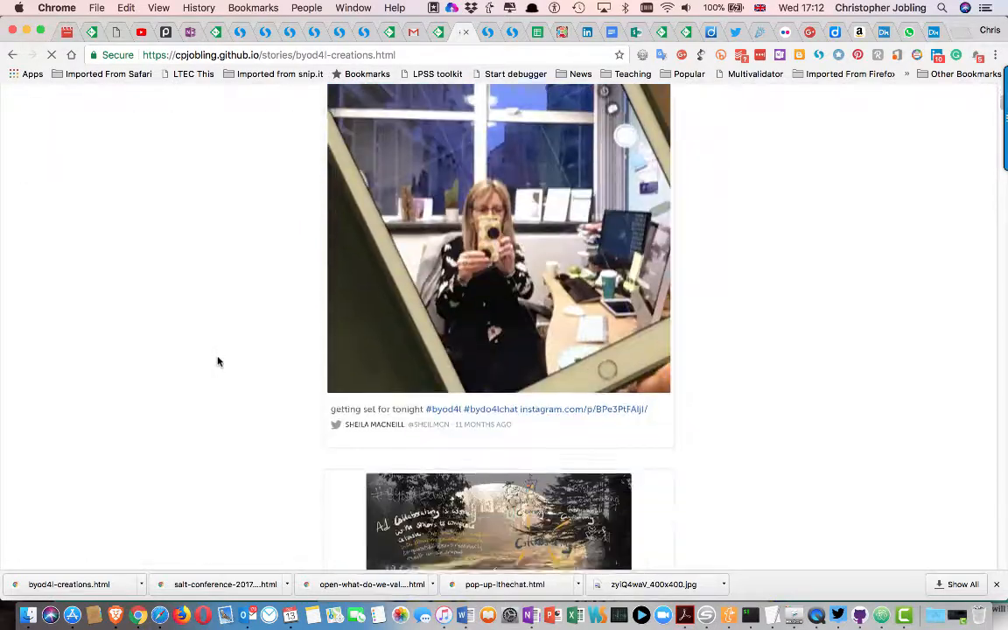
scroll(218, 362, "down", 20)
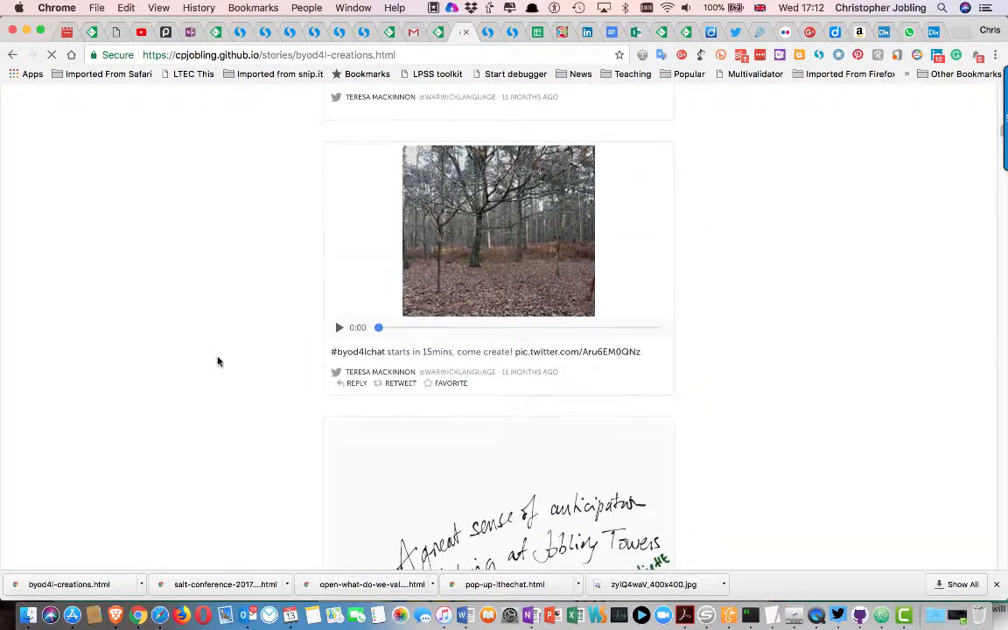
scroll(218, 362, "down", 20)
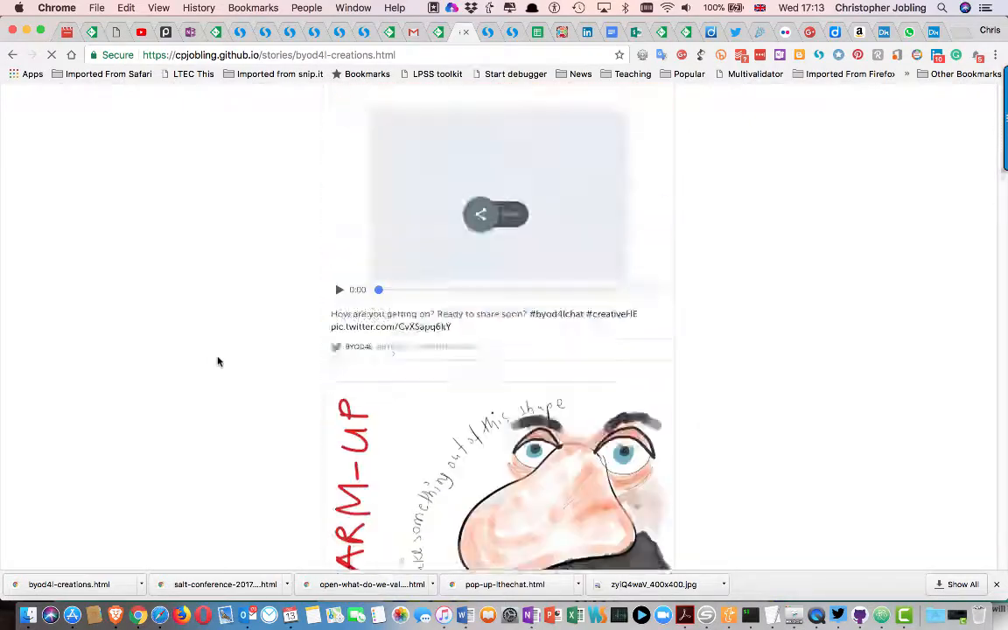
scroll(217, 361, "down", 20)
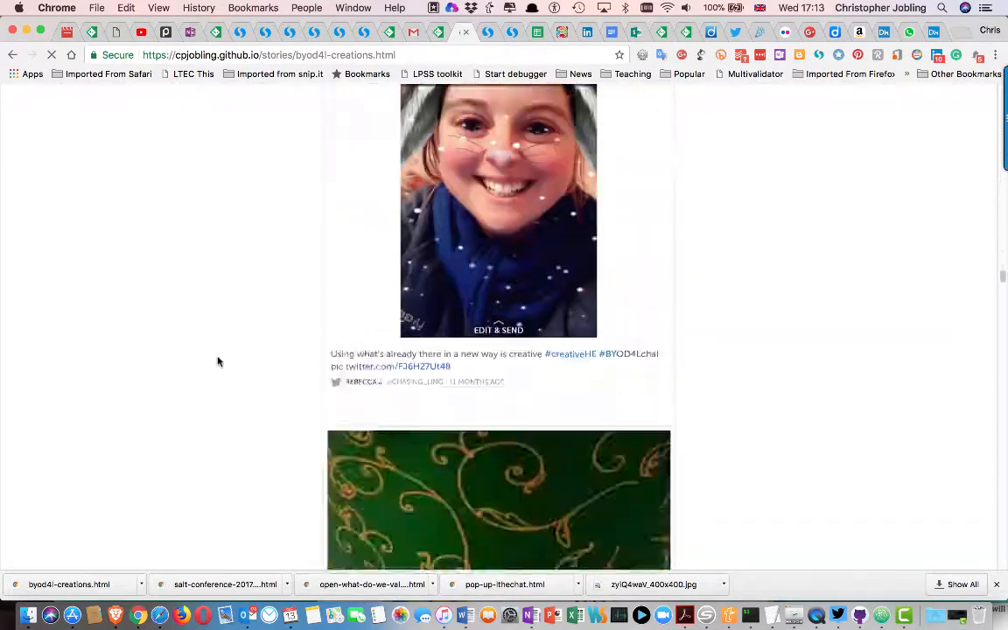
scroll(218, 361, "down", 20)
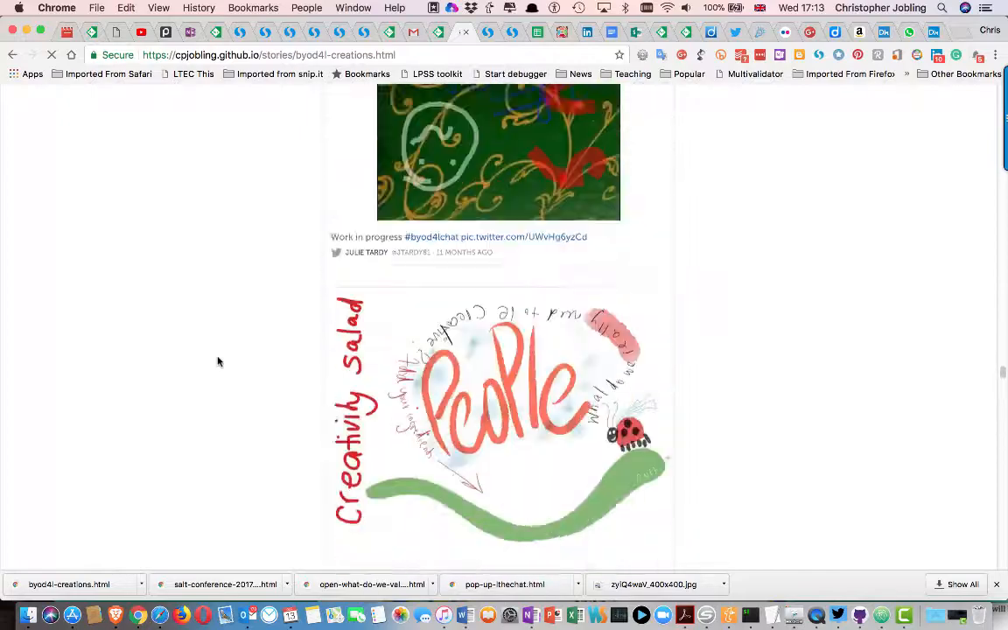
scroll(218, 362, "down", 20)
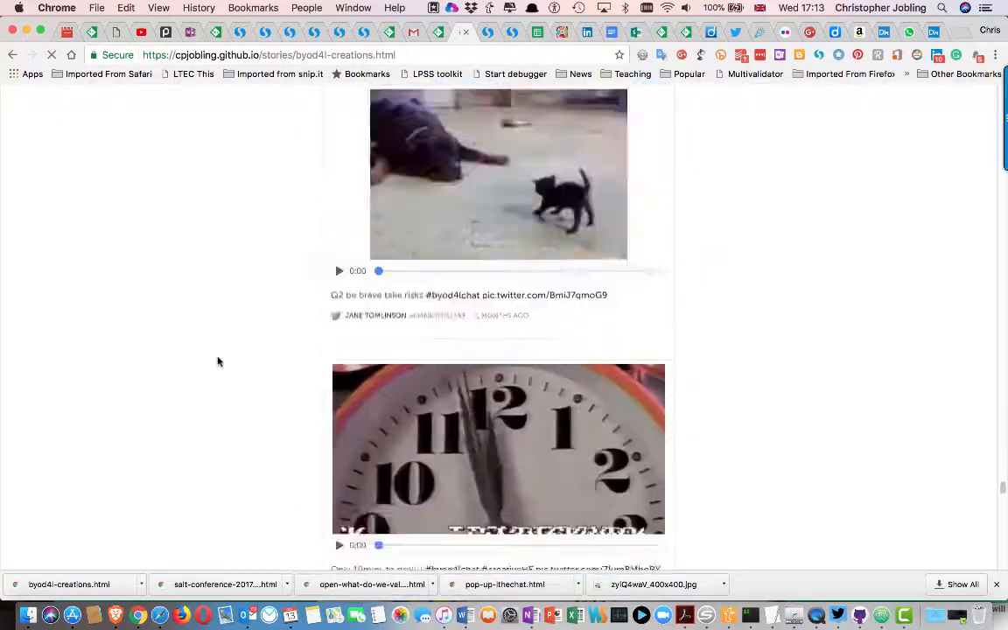
scroll(218, 362, "down", 20)
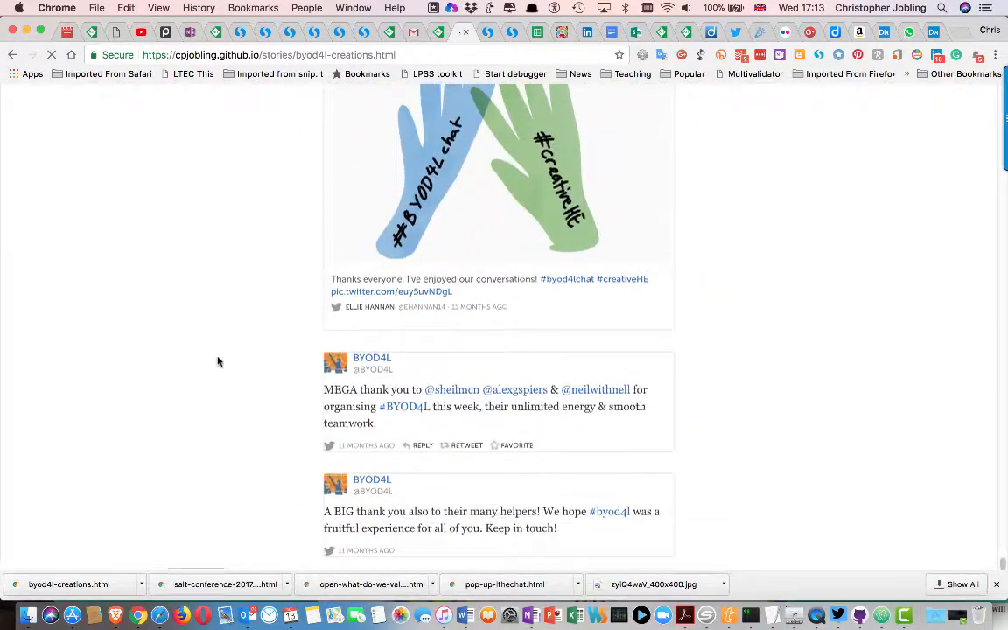
Step: Review the archived tweets, drawings and embedded videos of the published BYOD4L creations story from its end back toward the beginning
scroll(218, 362, "down", 20)
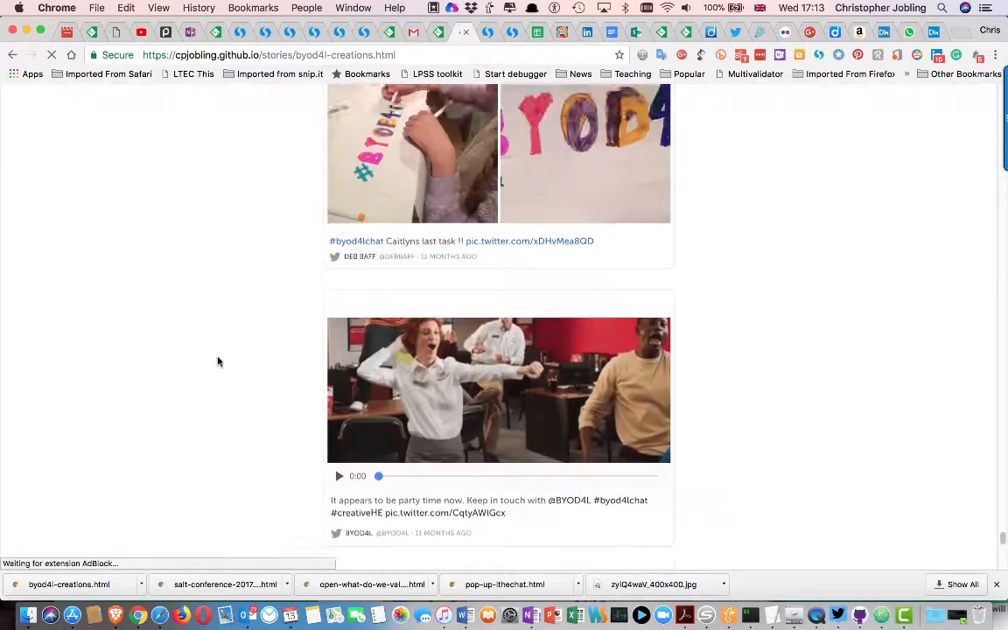
scroll(218, 361, "up", 15)
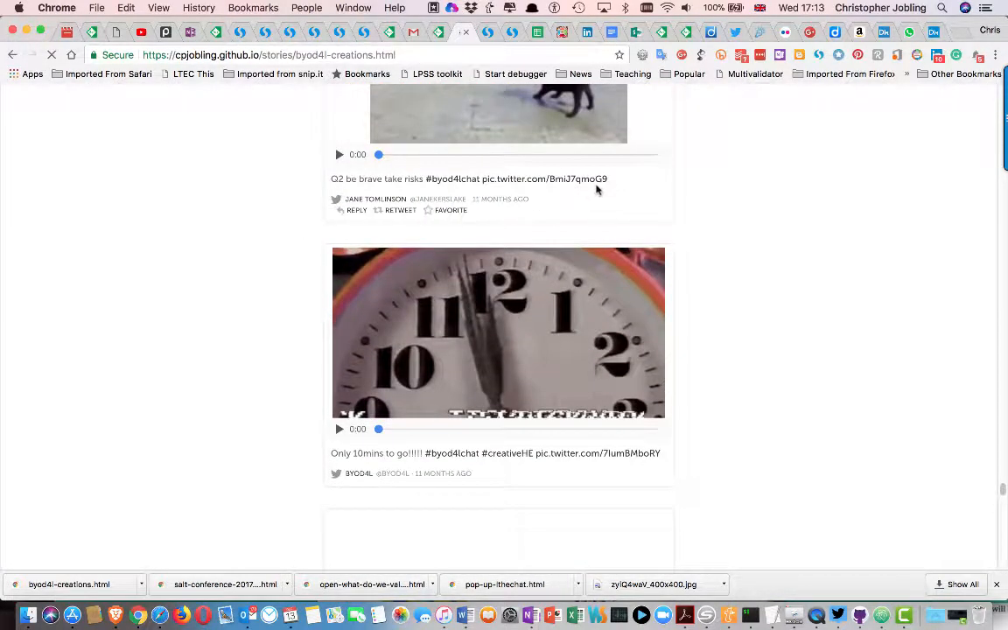
scroll(612, 207, "down", 5)
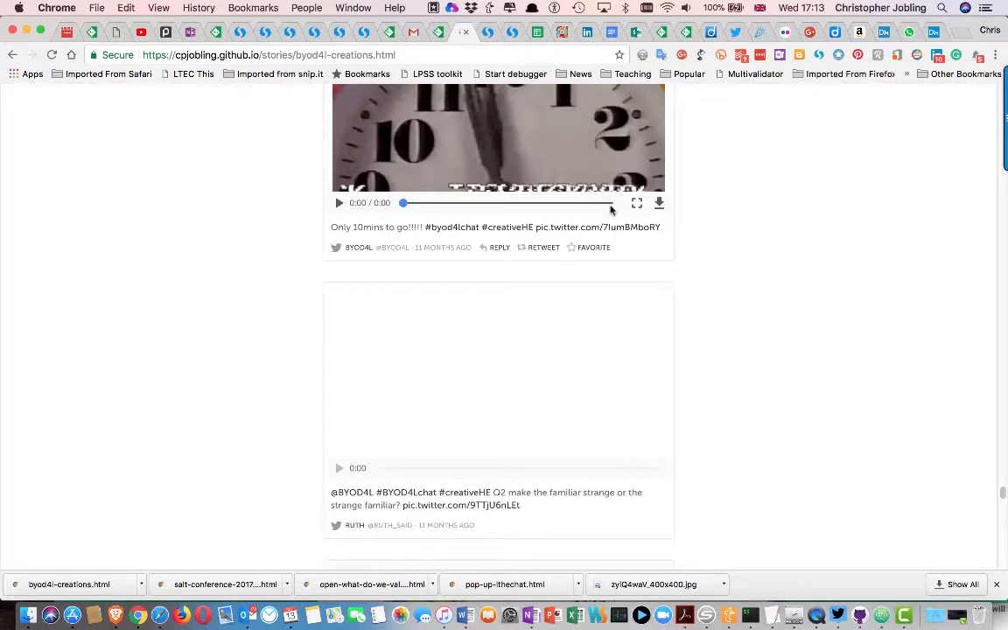
scroll(611, 208, "up", 10)
scroll(611, 209, "up", 15)
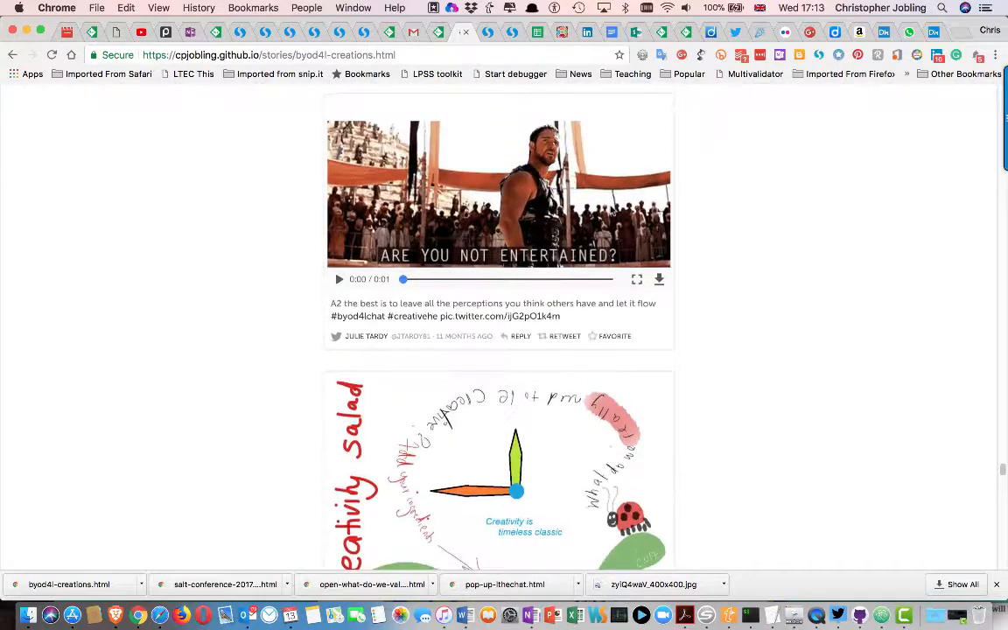
scroll(611, 210, "up", 15)
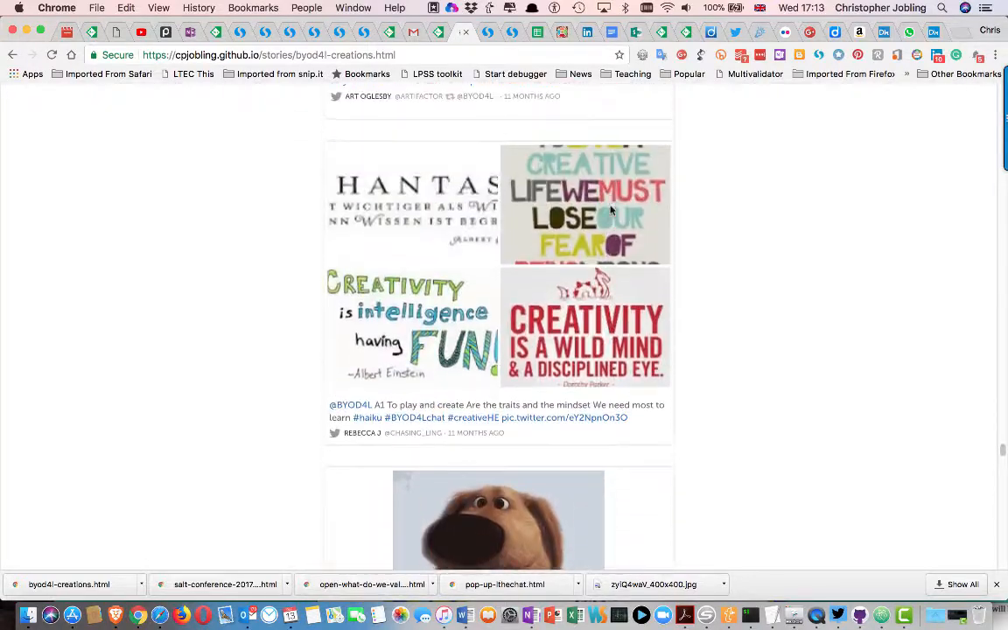
scroll(611, 210, "up", 2)
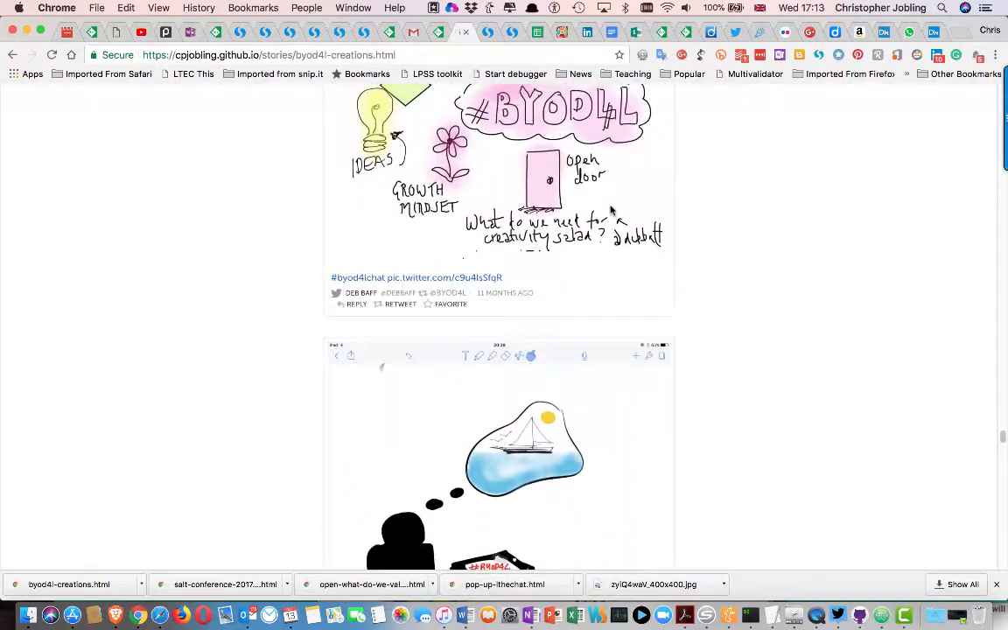
scroll(611, 210, "up", 12)
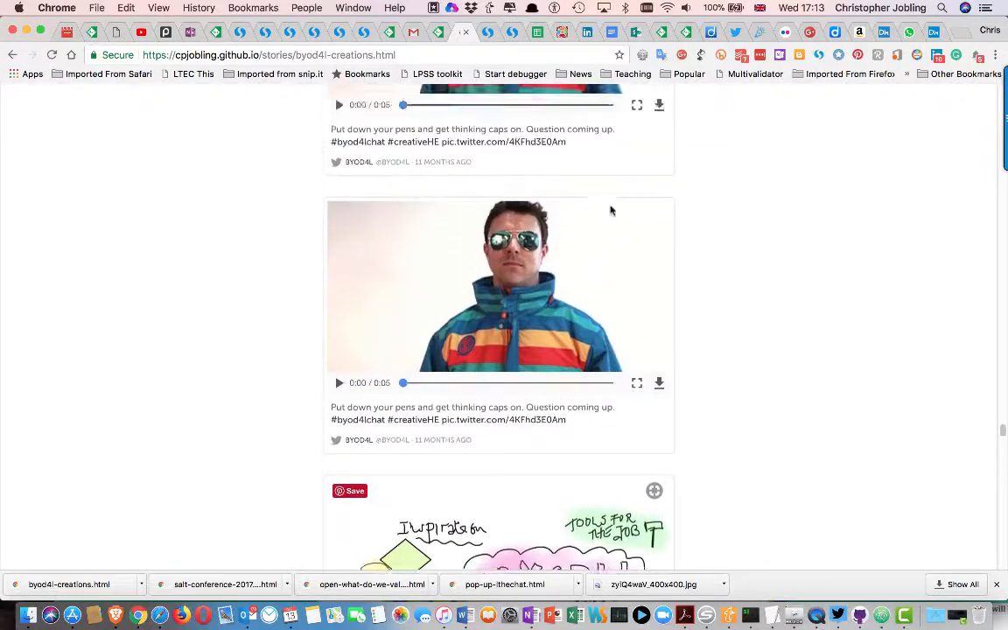
scroll(611, 210, "up", 15)
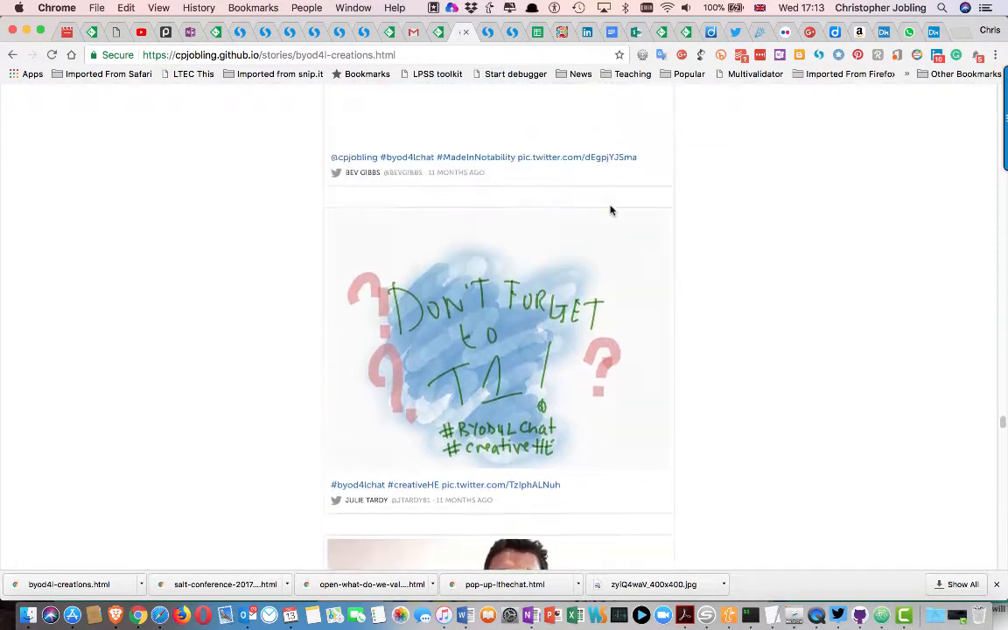
scroll(611, 210, "up", 15)
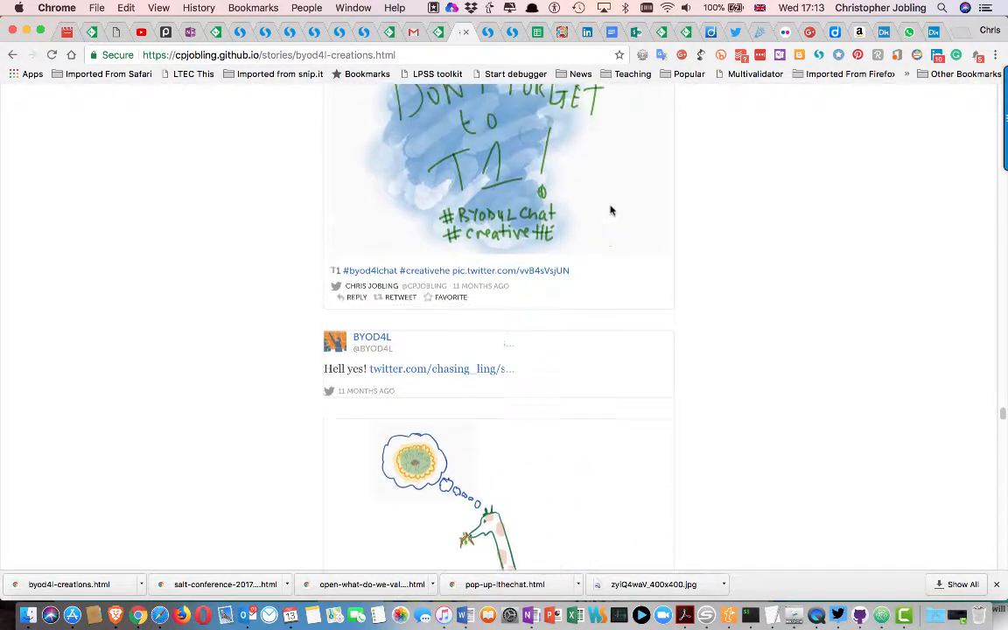
scroll(611, 210, "up", 15)
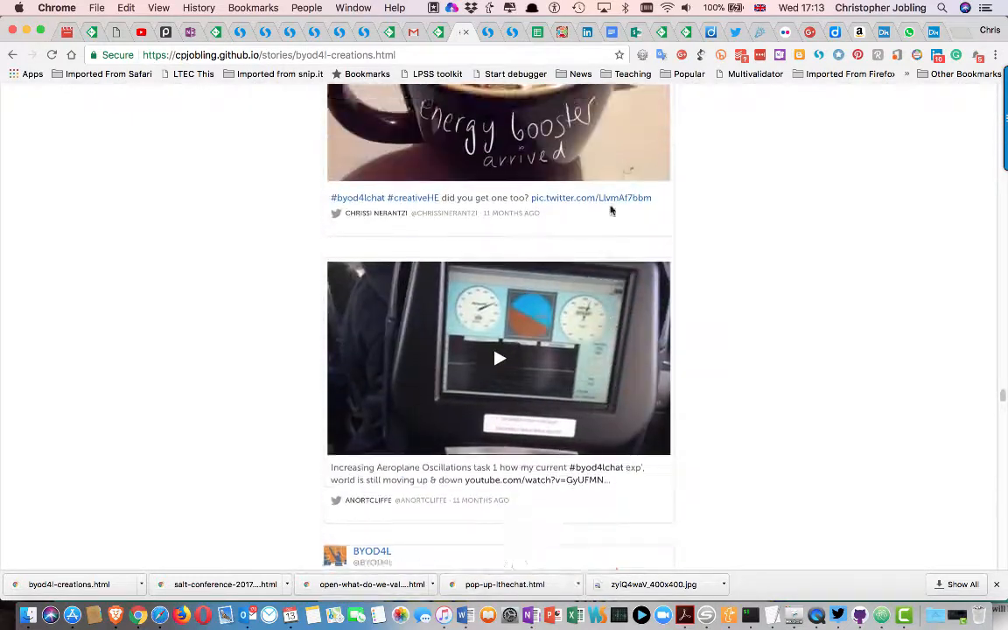
scroll(611, 210, "up", 10)
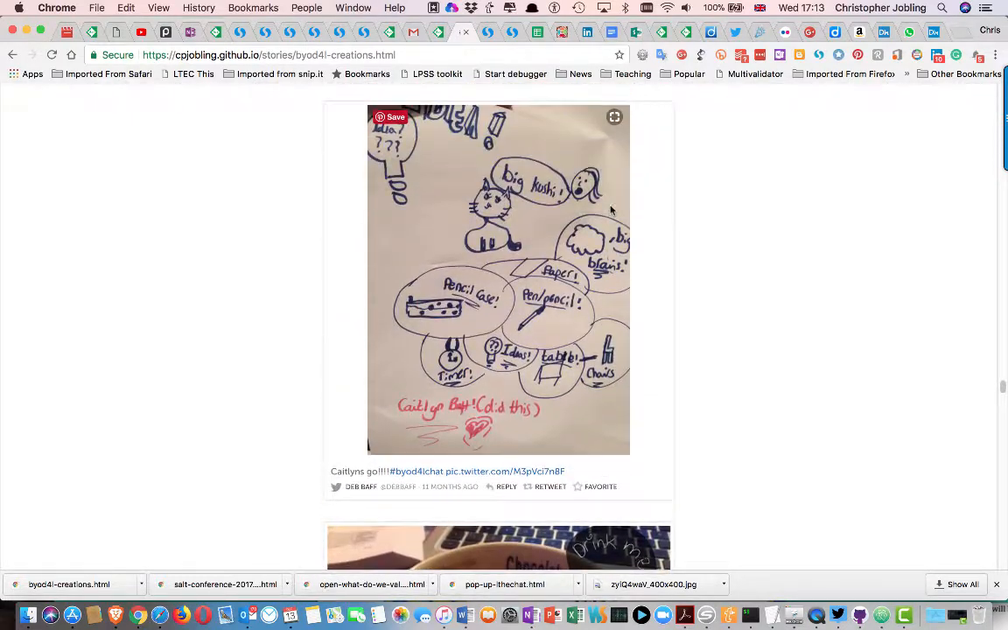